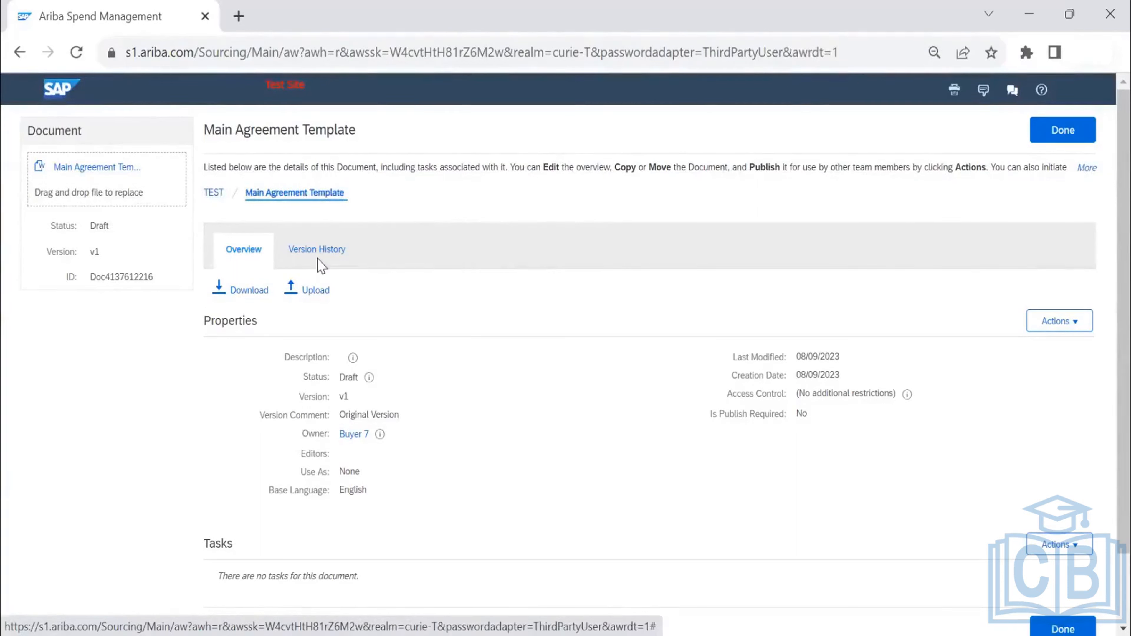
- Check the version history of the Main Agreement Template document, and return to the TEST workspace documents
{"action": "left_click", "coordinate": [267, 250]}
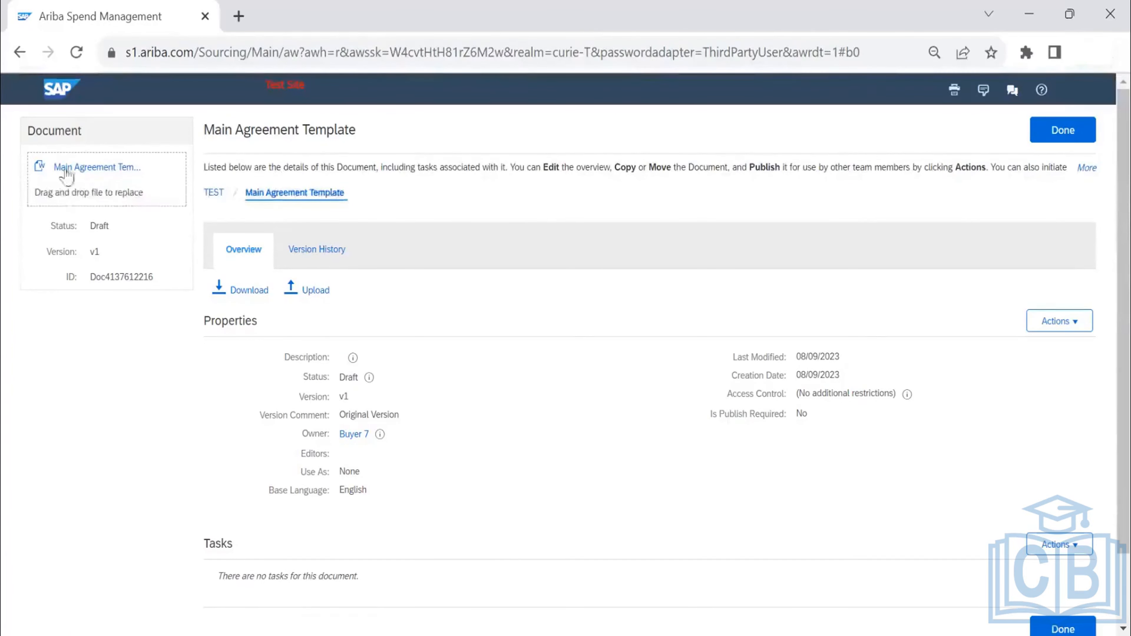
{"action": "left_click", "coordinate": [328, 258]}
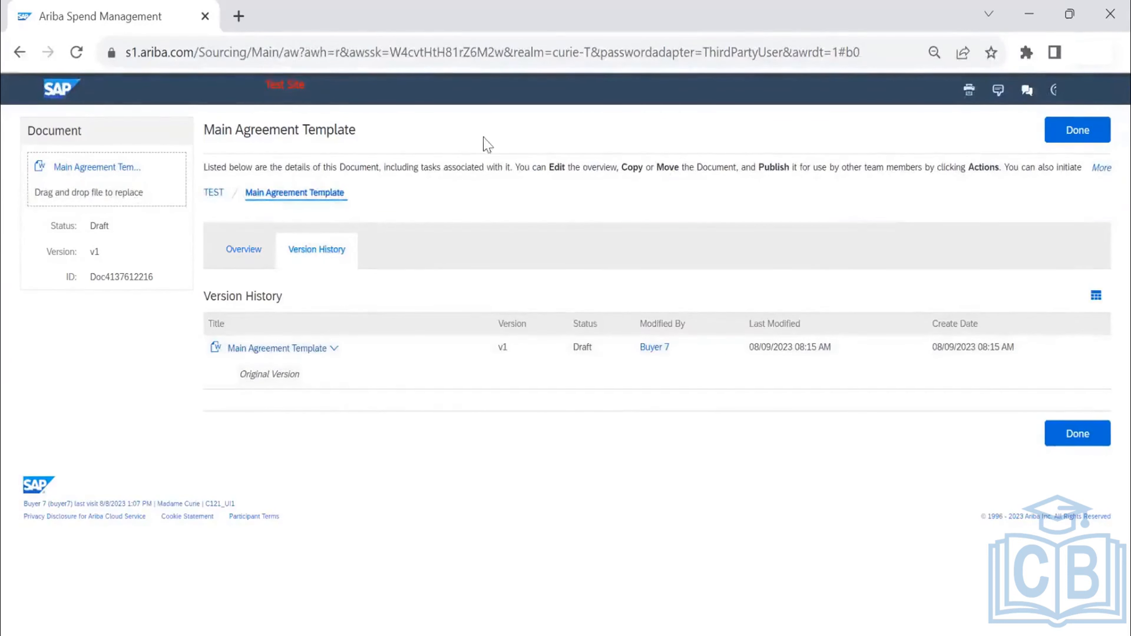
{"action": "left_click", "coordinate": [1077, 142]}
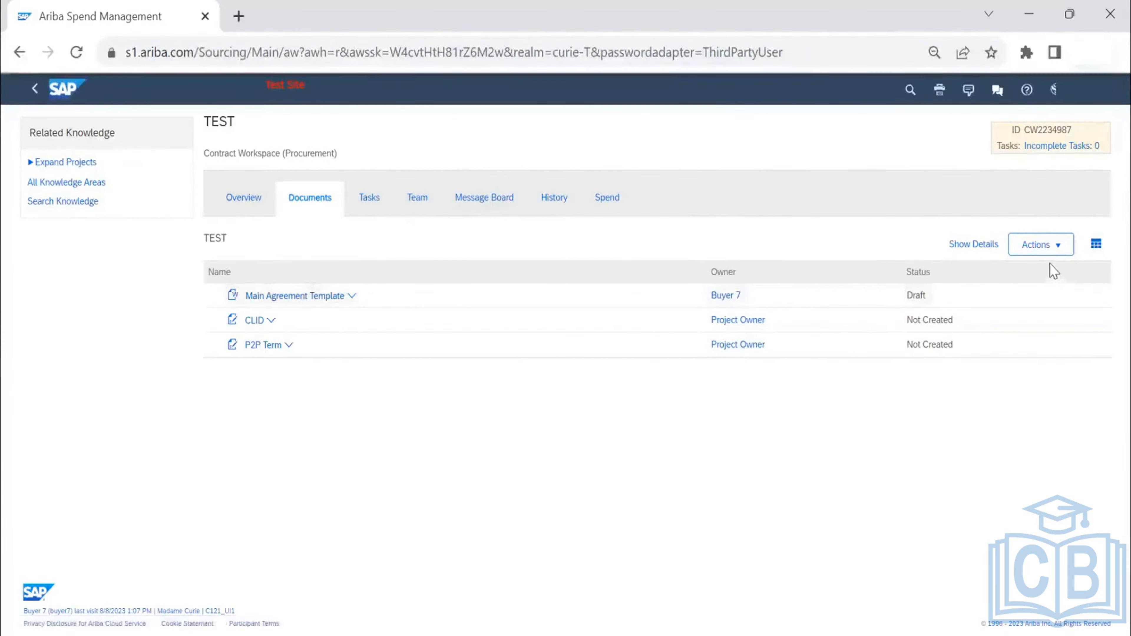
- Try to create a new main agreement in the TEST workspace from the Main Agreement Template file in Downloads
{"action": "left_click", "coordinate": [1046, 247]}
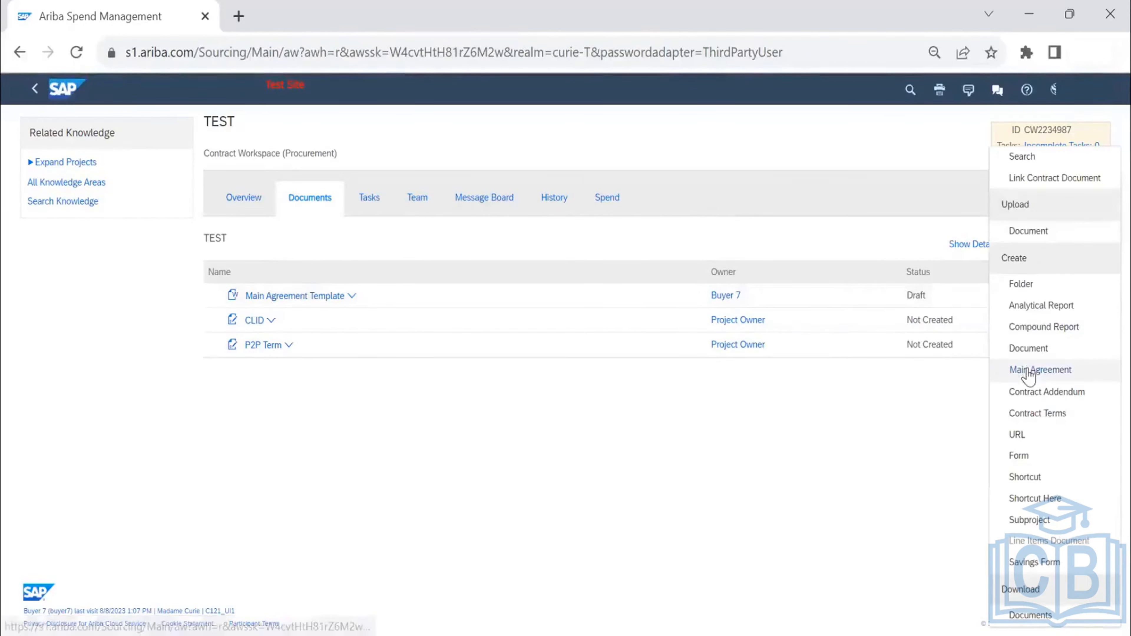
{"action": "left_click", "coordinate": [1029, 371]}
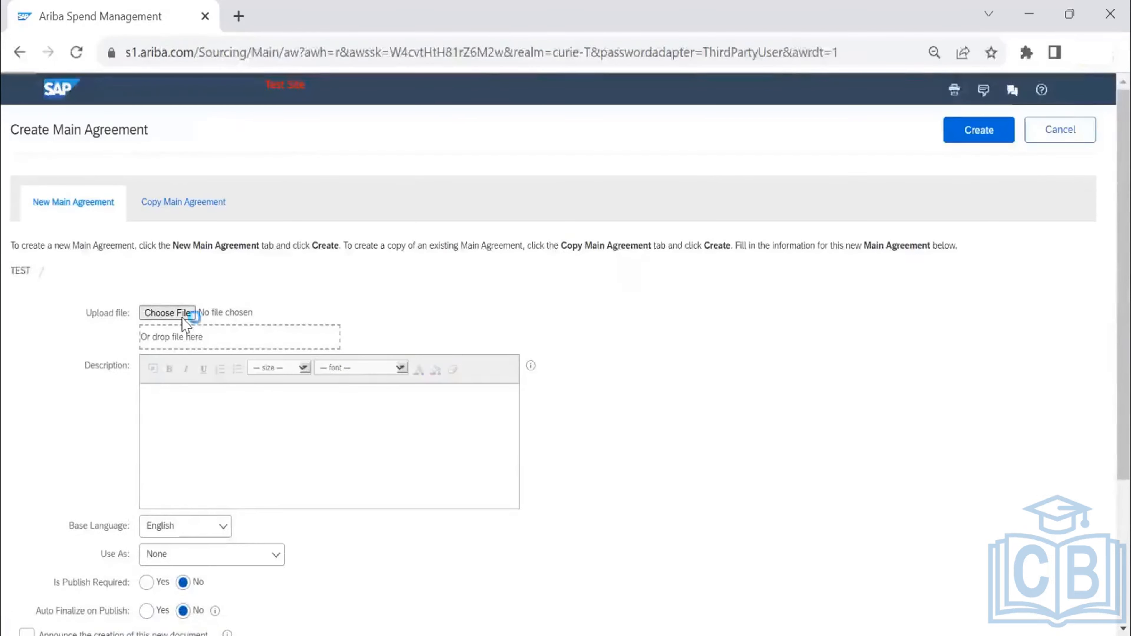
{"action": "left_click", "coordinate": [182, 315]}
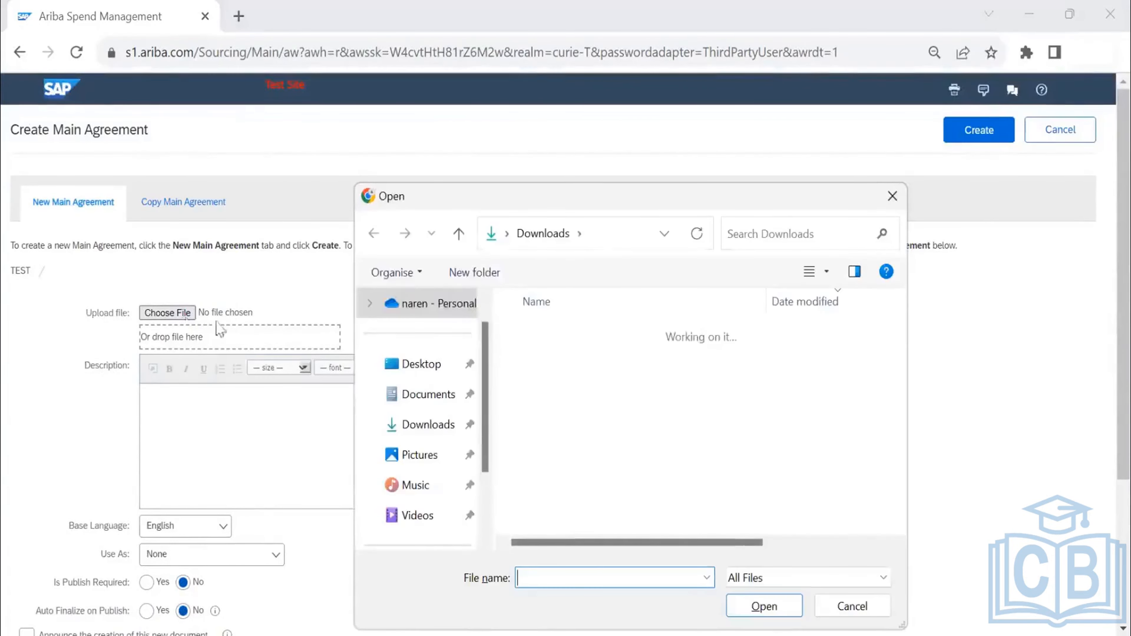
{"action": "left_click", "coordinate": [651, 396]}
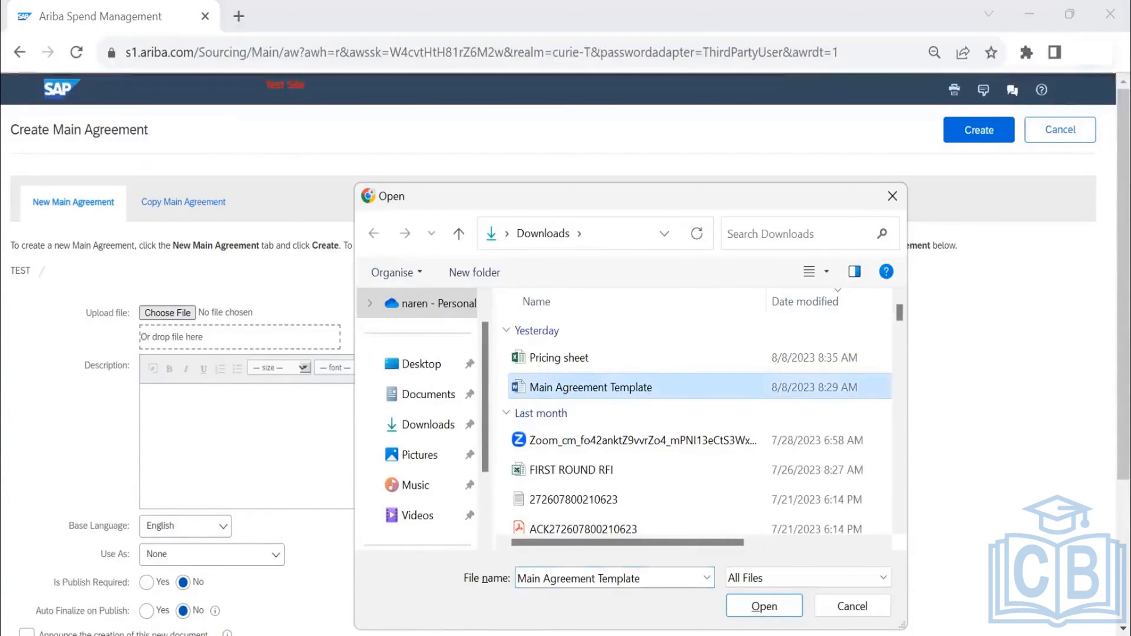
{"action": "left_click", "coordinate": [765, 610]}
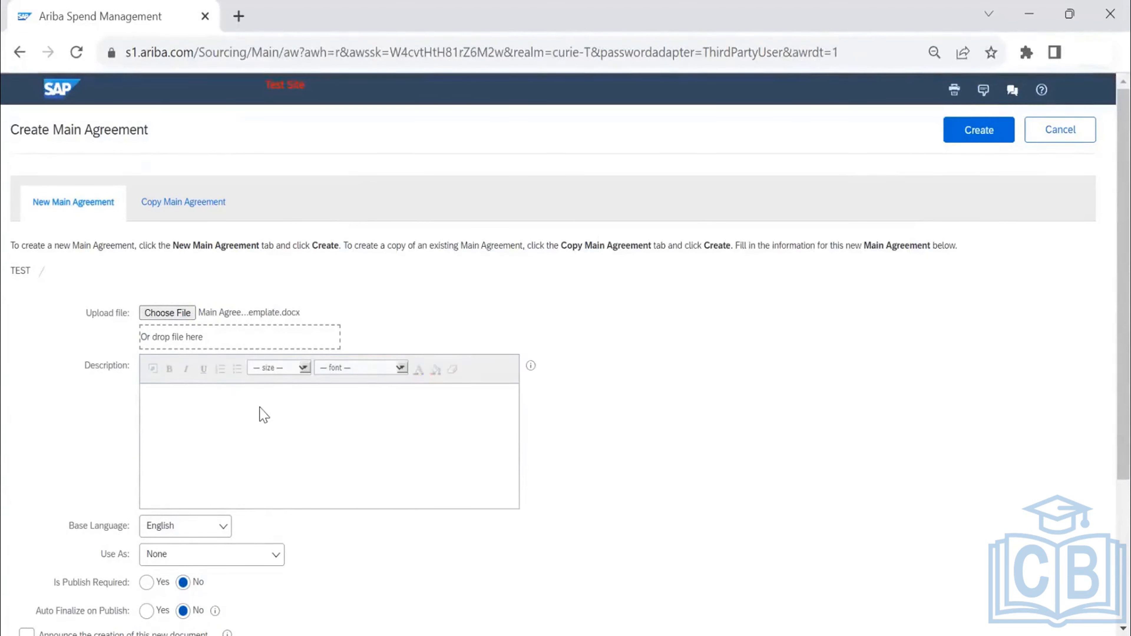
{"action": "scroll", "coordinate": [260, 409], "scroll_direction": "down", "scroll_amount": 2}
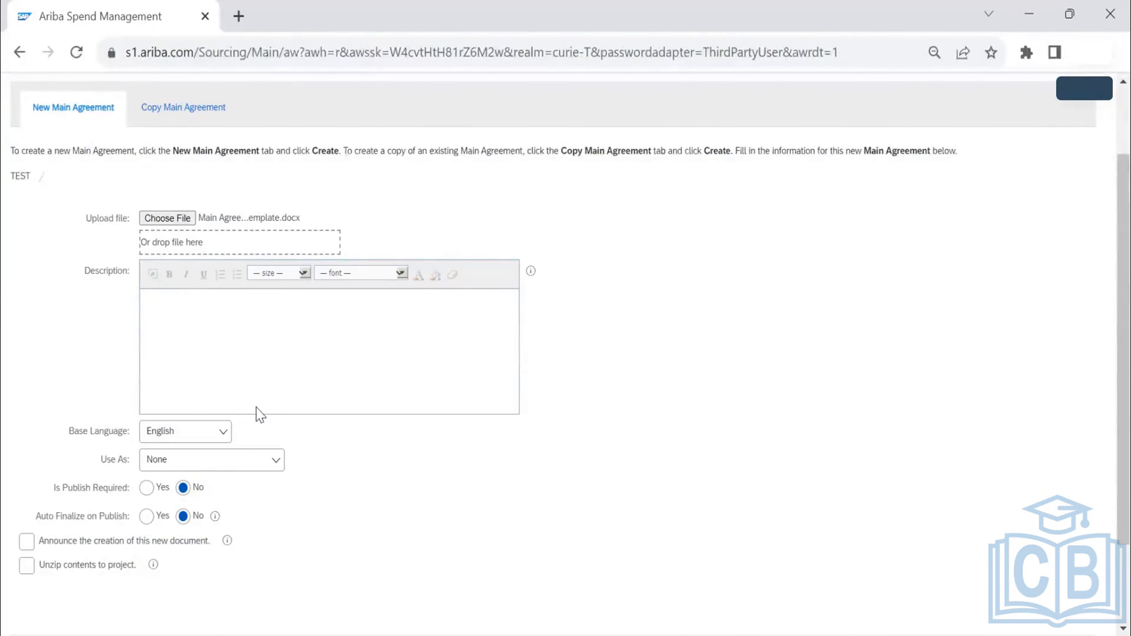
{"action": "scroll", "coordinate": [822, 399], "scroll_direction": "up", "scroll_amount": 2}
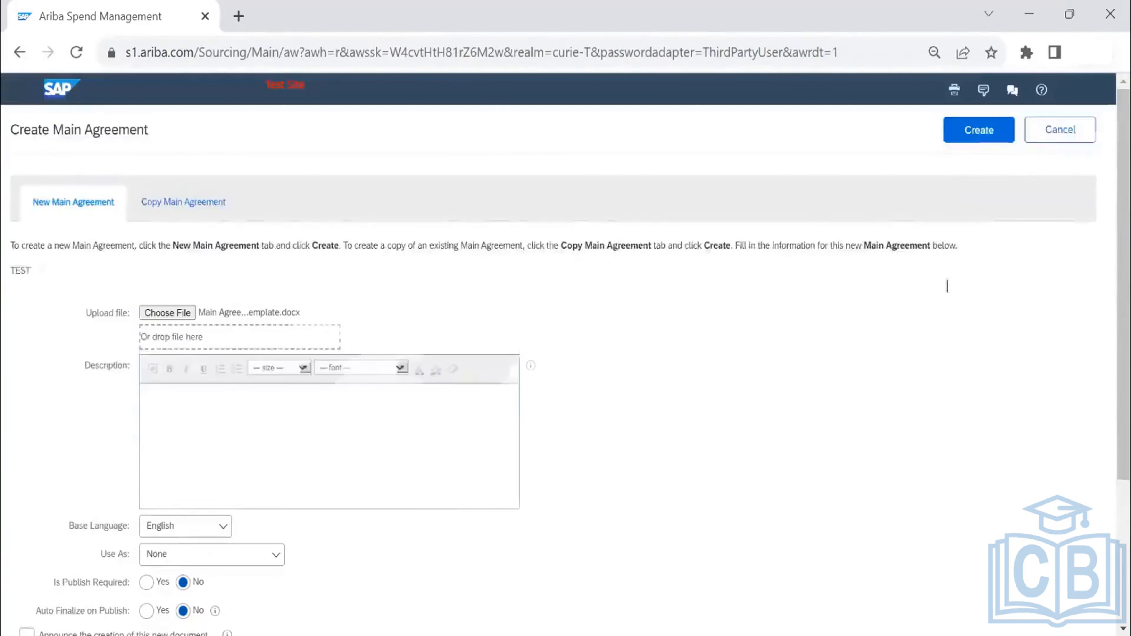
{"action": "left_click", "coordinate": [985, 138]}
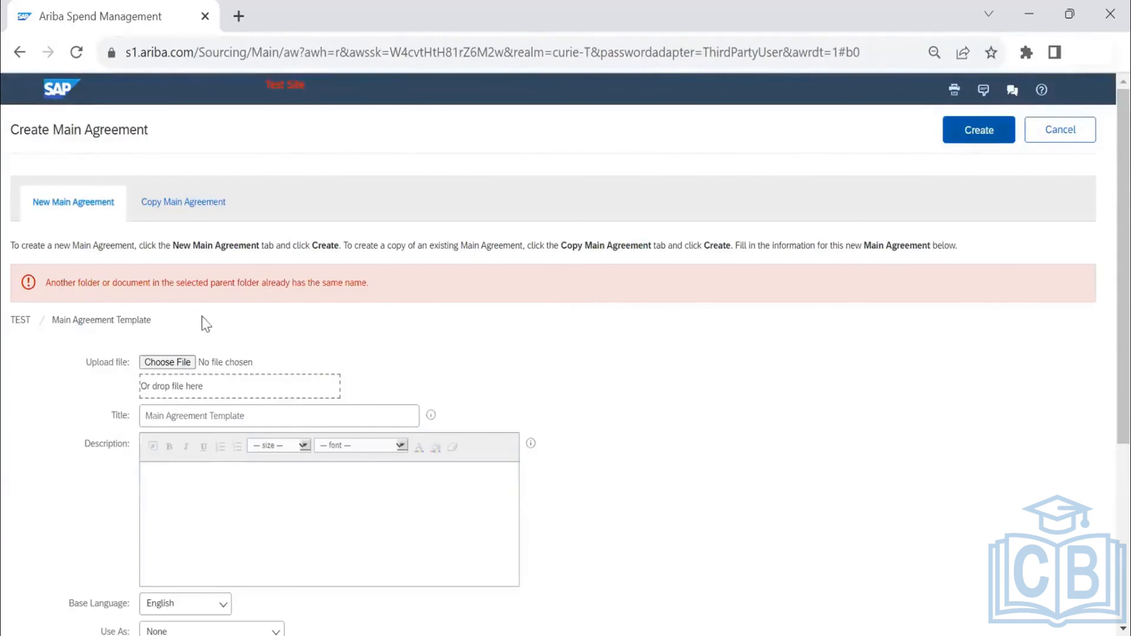
- Change the main agreement title to Main Agreement Template_Test and try to create it again
{"action": "left_click", "coordinate": [287, 418]}
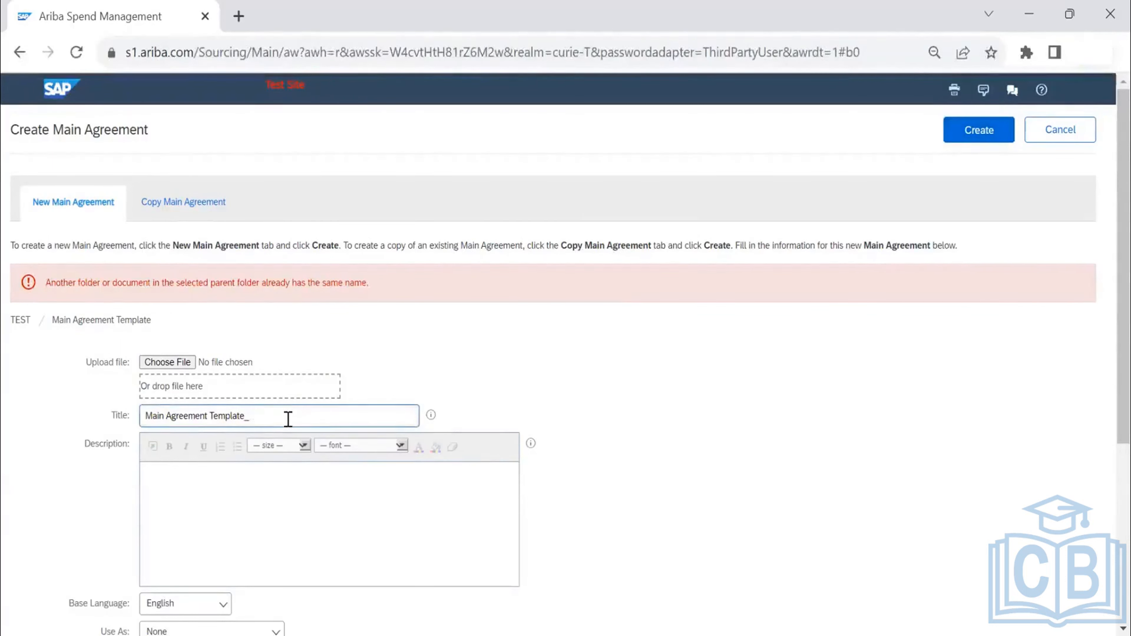
{"action": "type", "text": "_Test"}
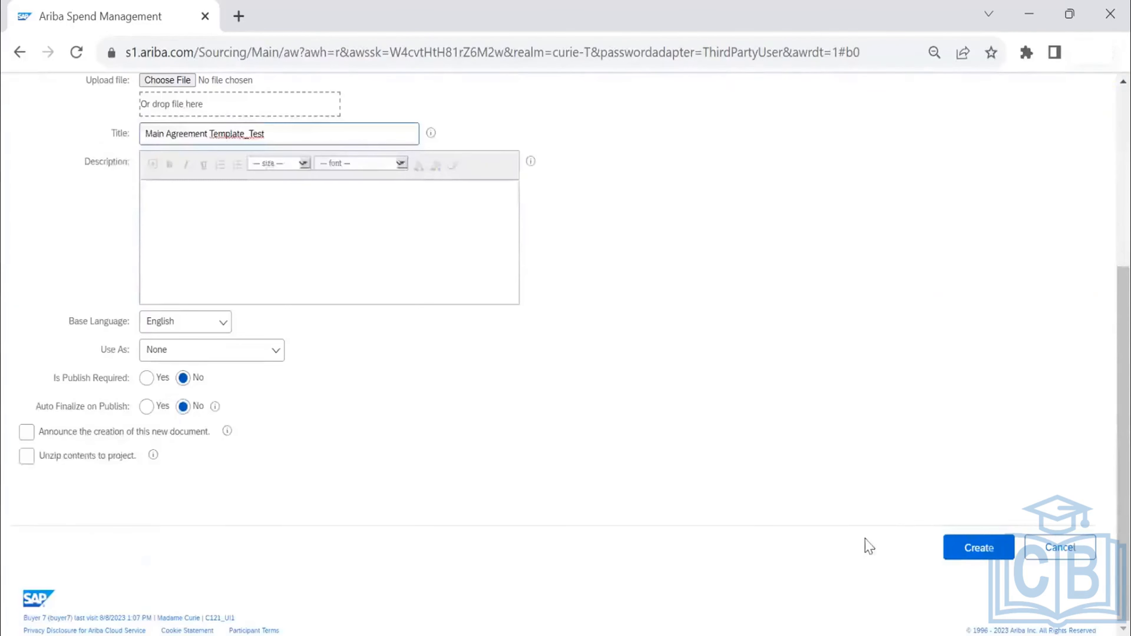
{"action": "left_click", "coordinate": [974, 547]}
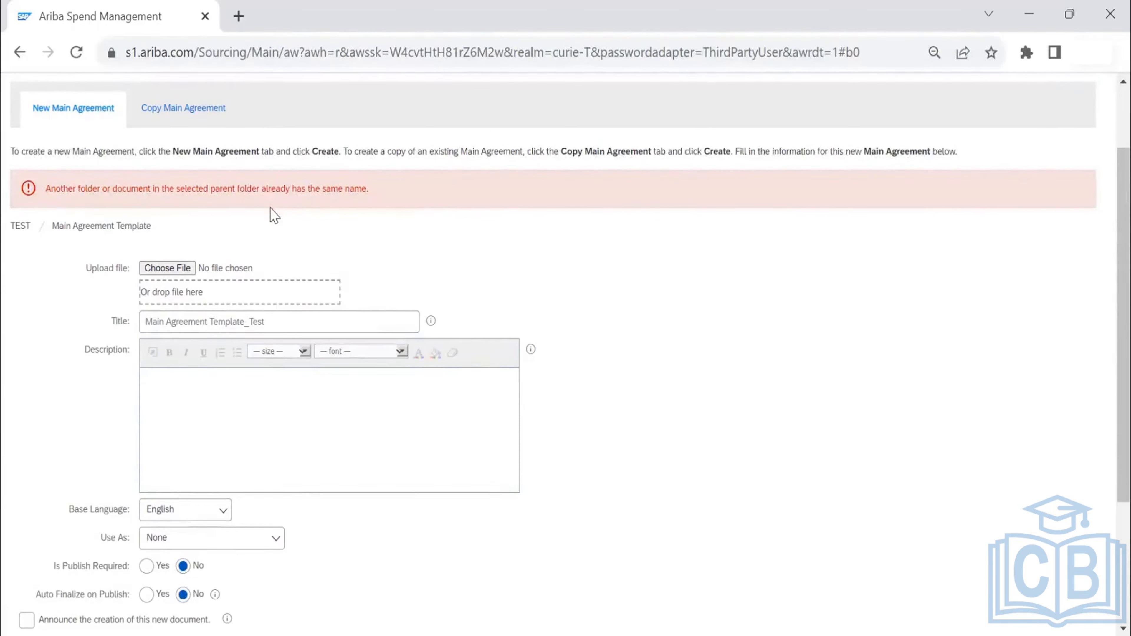
{"action": "scroll", "coordinate": [274, 214], "scroll_direction": "down", "scroll_amount": 4}
{"action": "scroll", "coordinate": [274, 213], "scroll_direction": "up", "scroll_amount": 6}
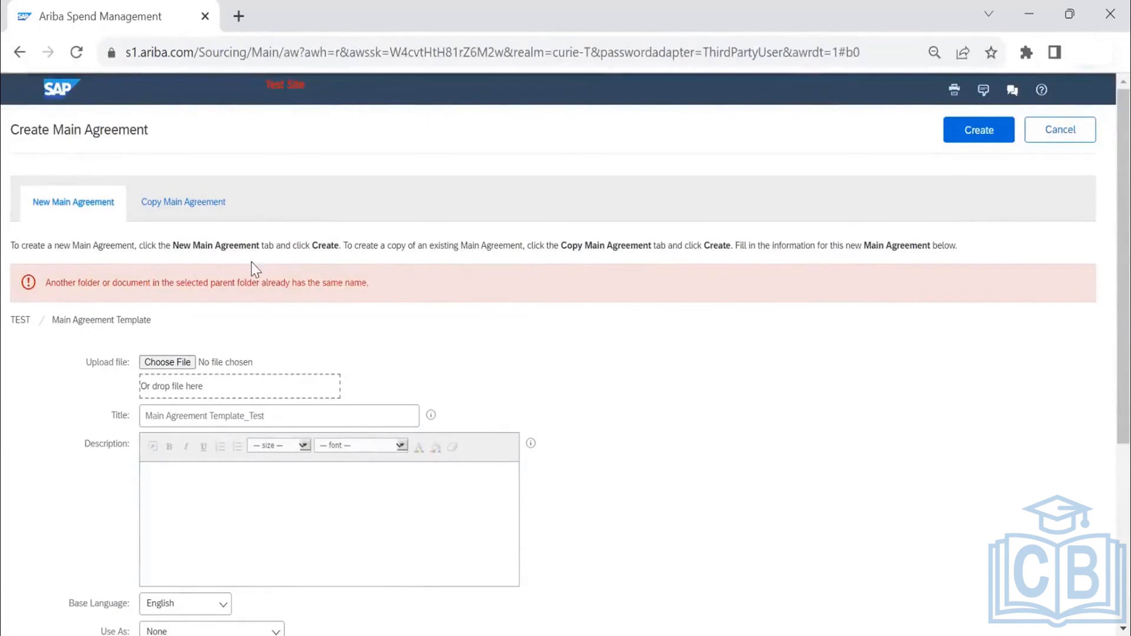
{"action": "left_click", "coordinate": [290, 415]}
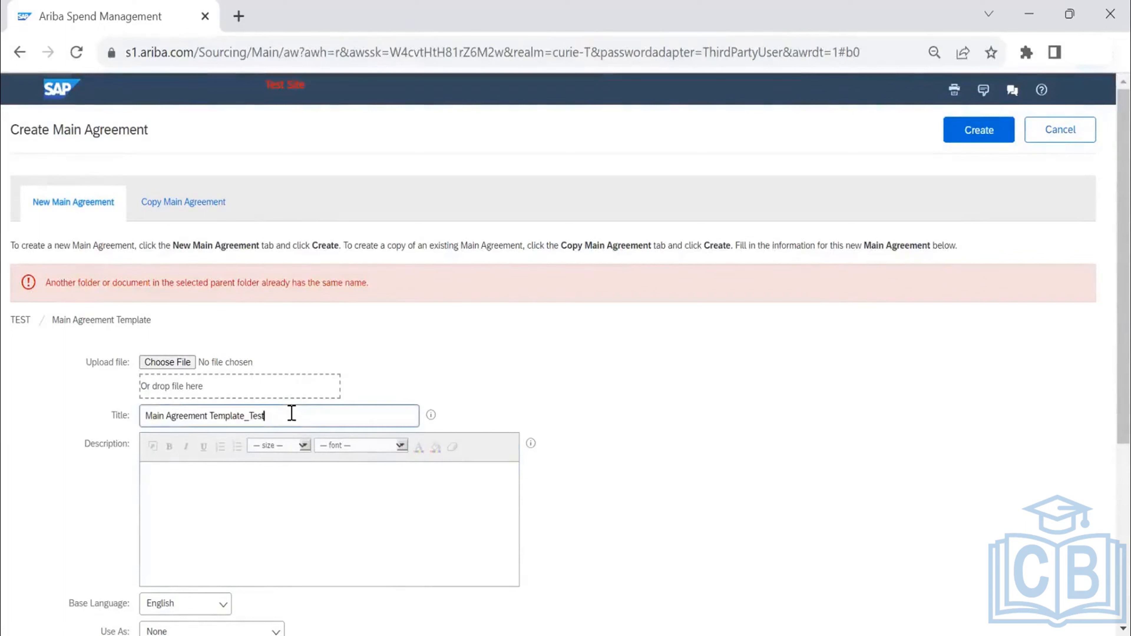
- Rename the Main Agreement Template file in Downloads to Main Agreement Template_TEST while choosing the upload file
{"action": "left_click", "coordinate": [167, 363]}
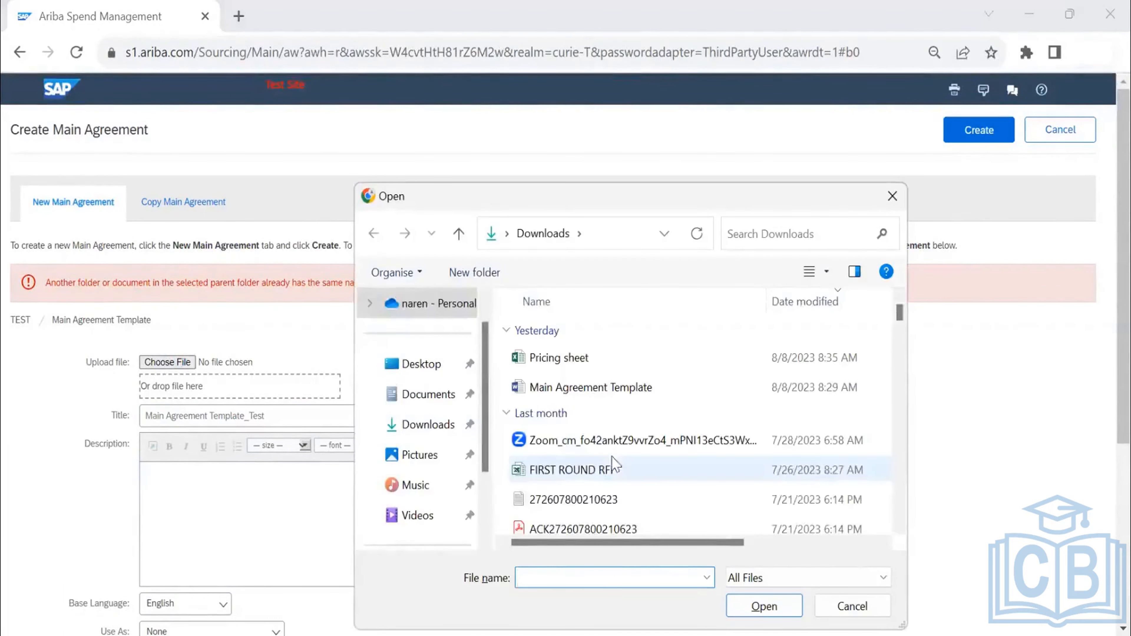
{"action": "left_click", "coordinate": [622, 387]}
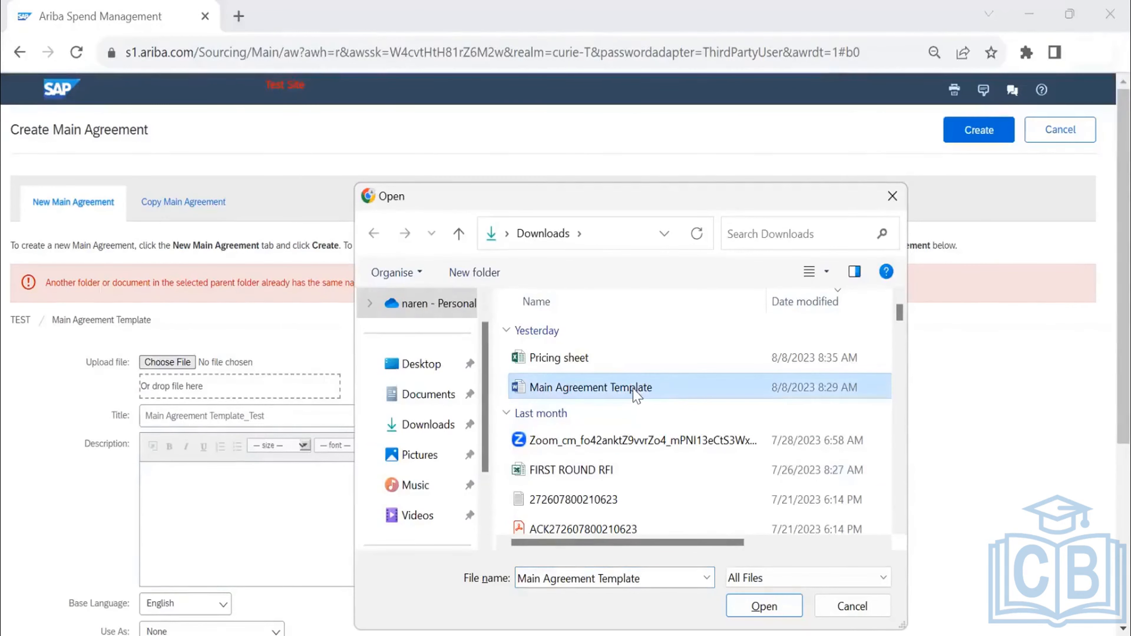
{"action": "left_click", "coordinate": [637, 394]}
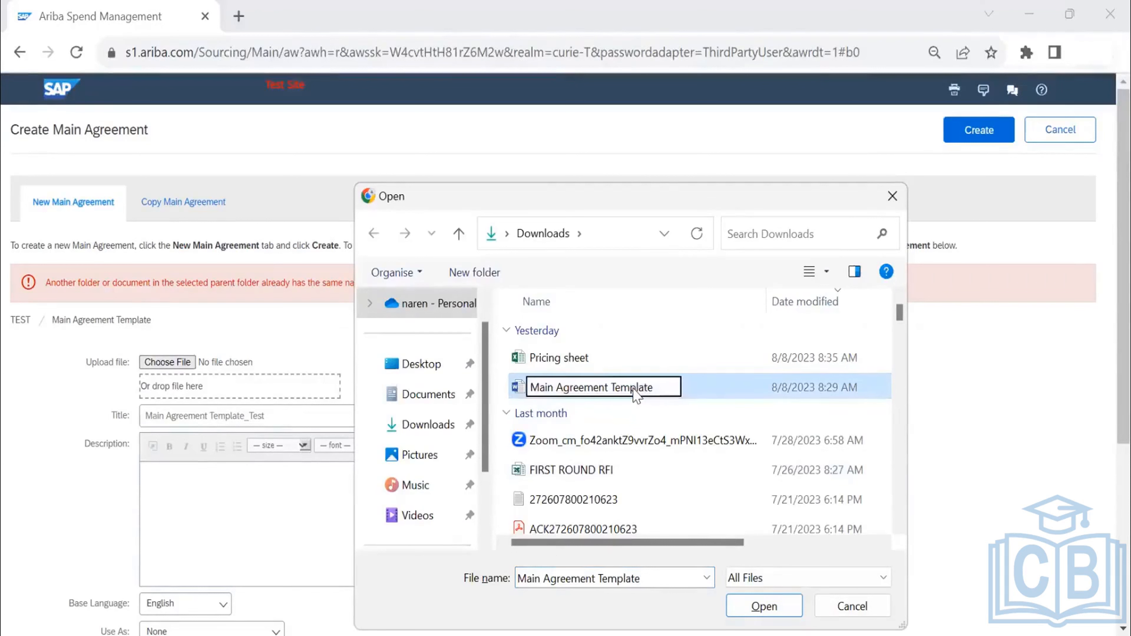
{"action": "type", "text": "_v2"}
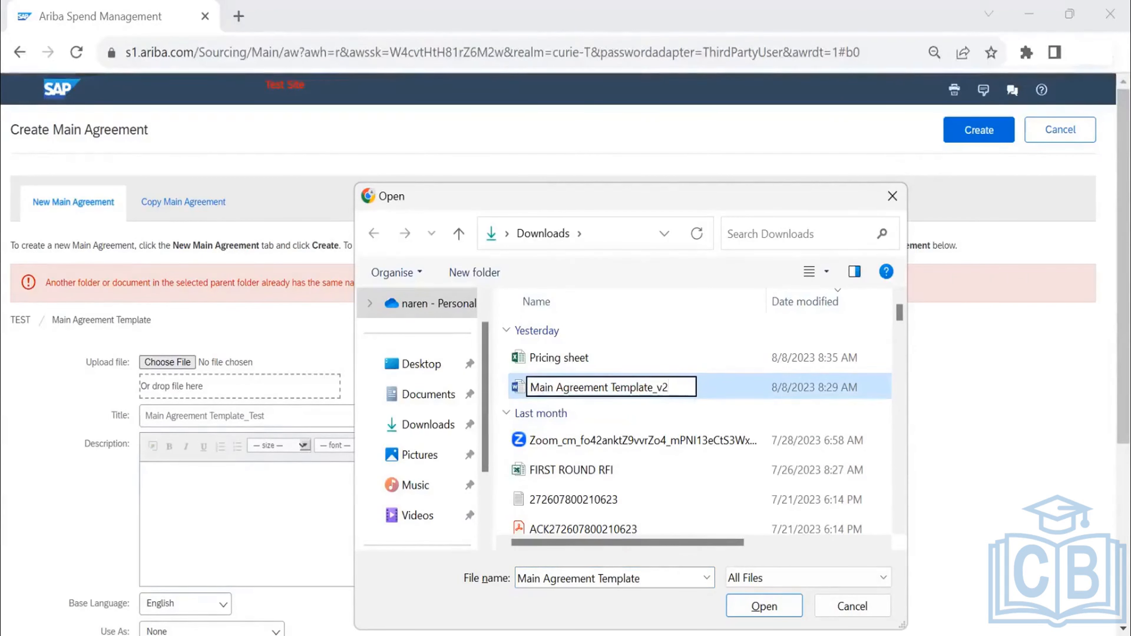
{"action": "key", "text": "BackSpace"}
{"action": "key", "text": "BackSpace"}
{"action": "type", "text": "TEST"}
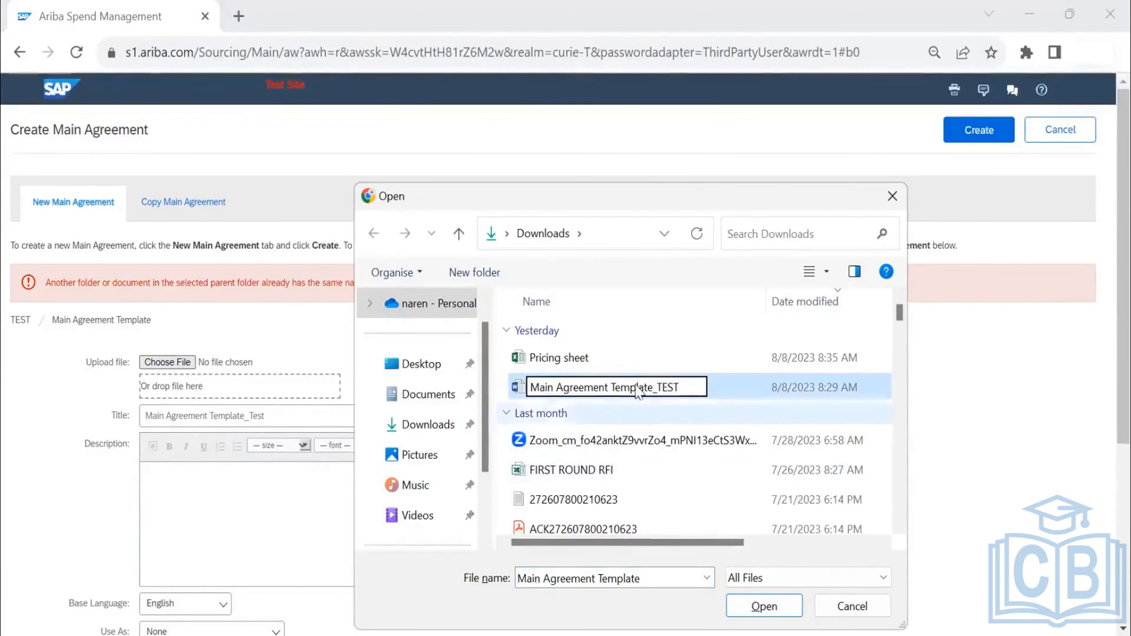
- Attach the Main Agreement Template_TEST file and create the main agreement from it
{"action": "left_click", "coordinate": [574, 363]}
{"action": "left_click", "coordinate": [584, 391]}
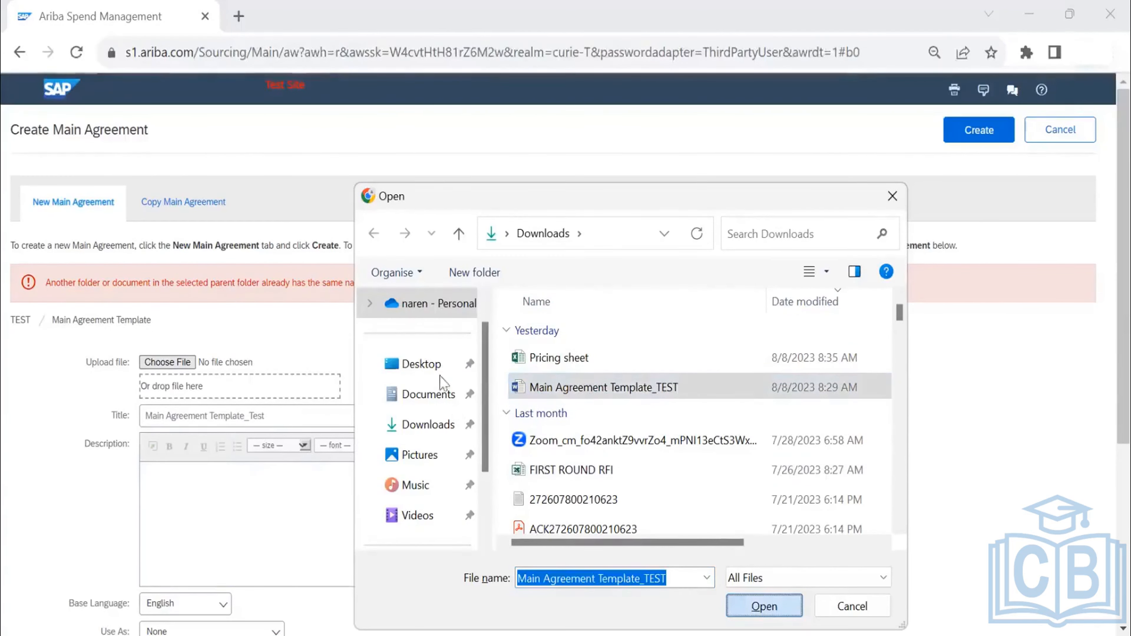
{"action": "key", "text": "Return"}
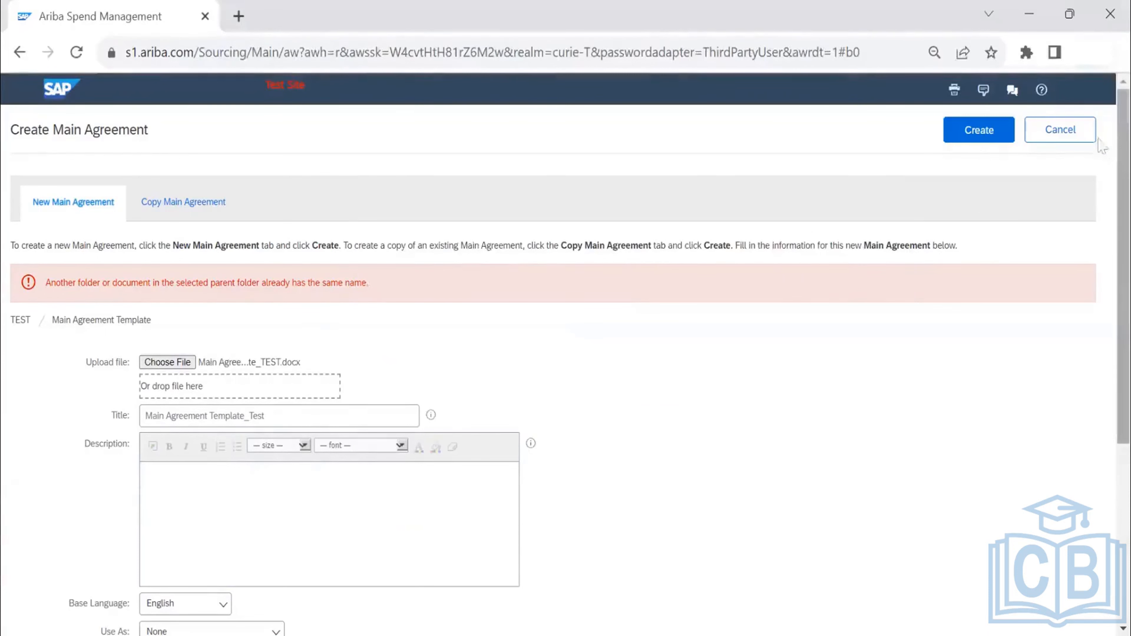
{"action": "left_click", "coordinate": [957, 130]}
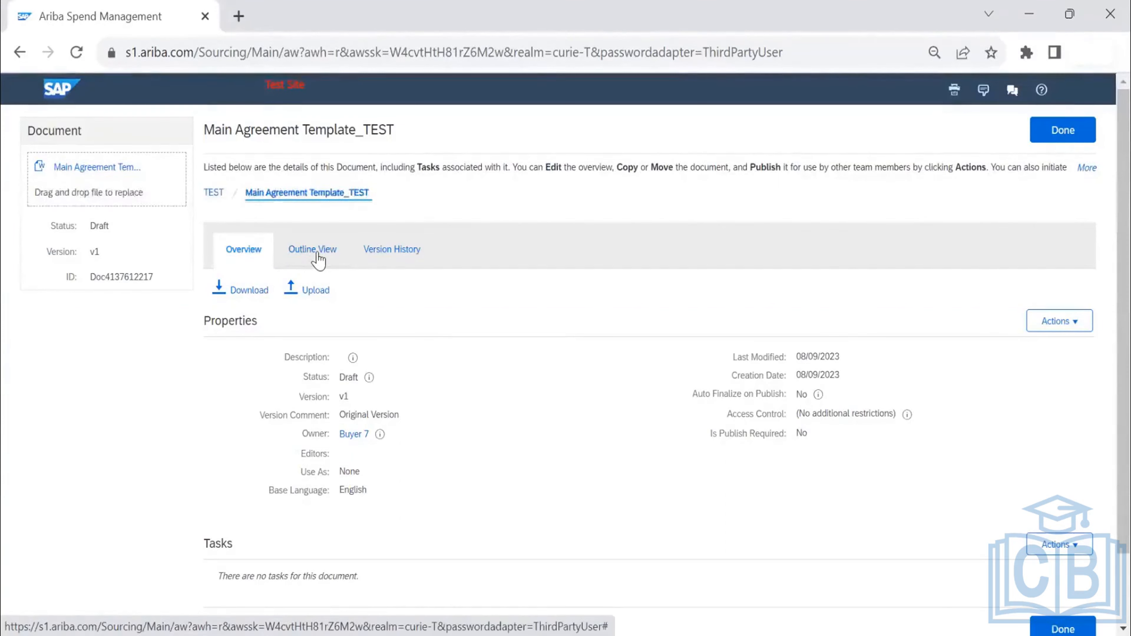
- Review the clauses of Main Agreement Template_TEST in the outline view
{"action": "left_click", "coordinate": [317, 255]}
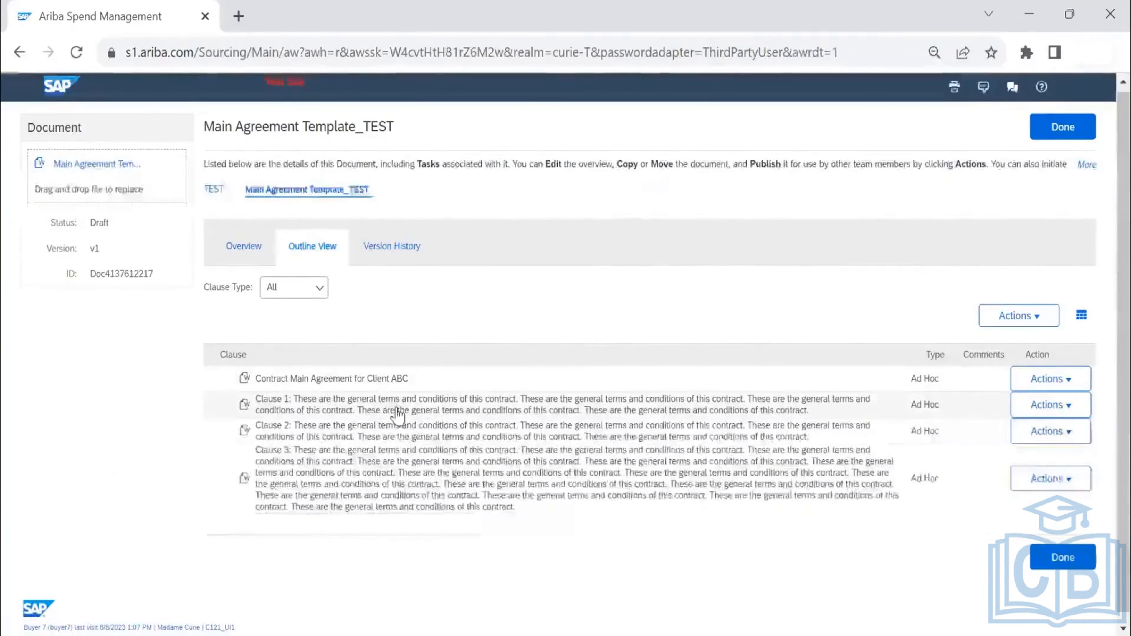
{"action": "scroll", "coordinate": [398, 415], "scroll_direction": "down", "scroll_amount": 1}
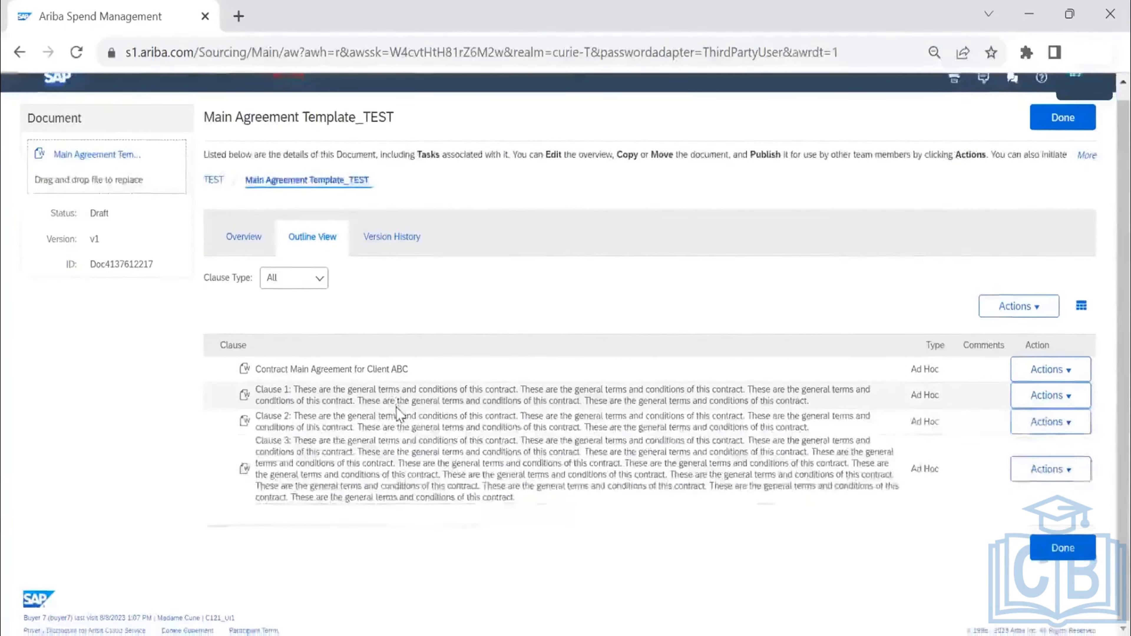
{"action": "scroll", "coordinate": [397, 414], "scroll_direction": "up", "scroll_amount": 1}
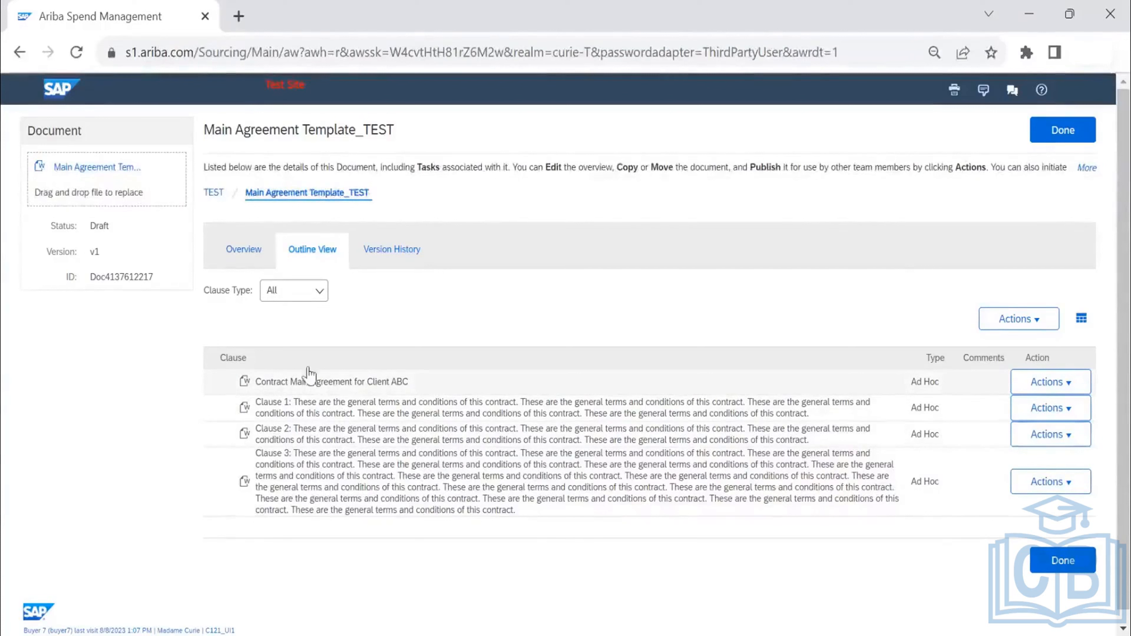
- Download the Main Agreement Template_TEST document, open it in Word and look through its clauses
{"action": "left_click", "coordinate": [103, 168]}
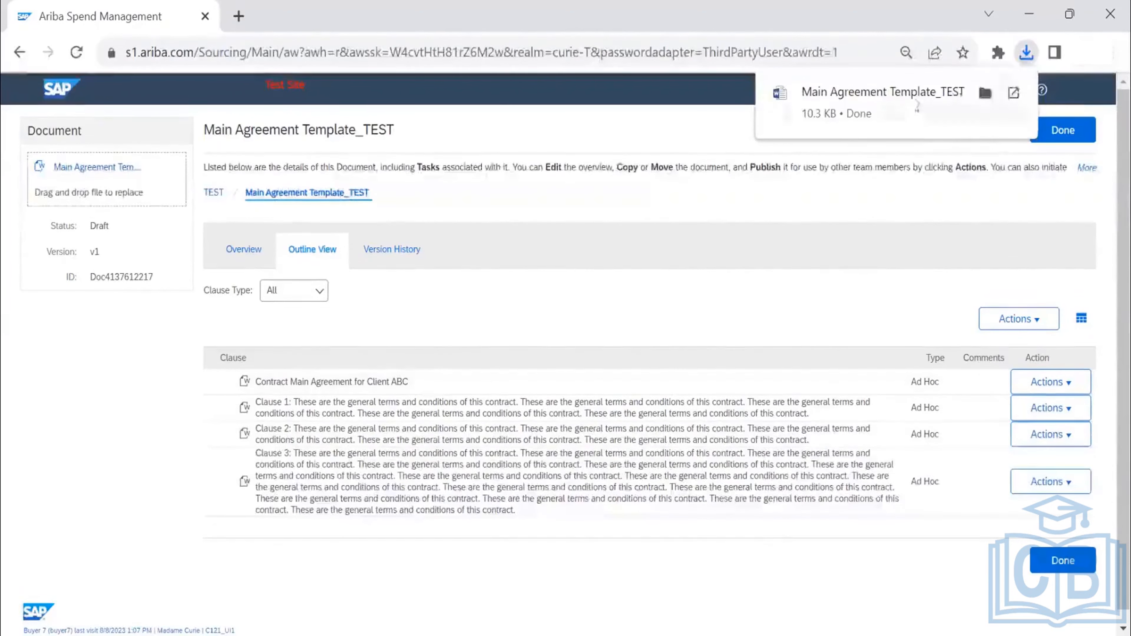
{"action": "left_click", "coordinate": [901, 93]}
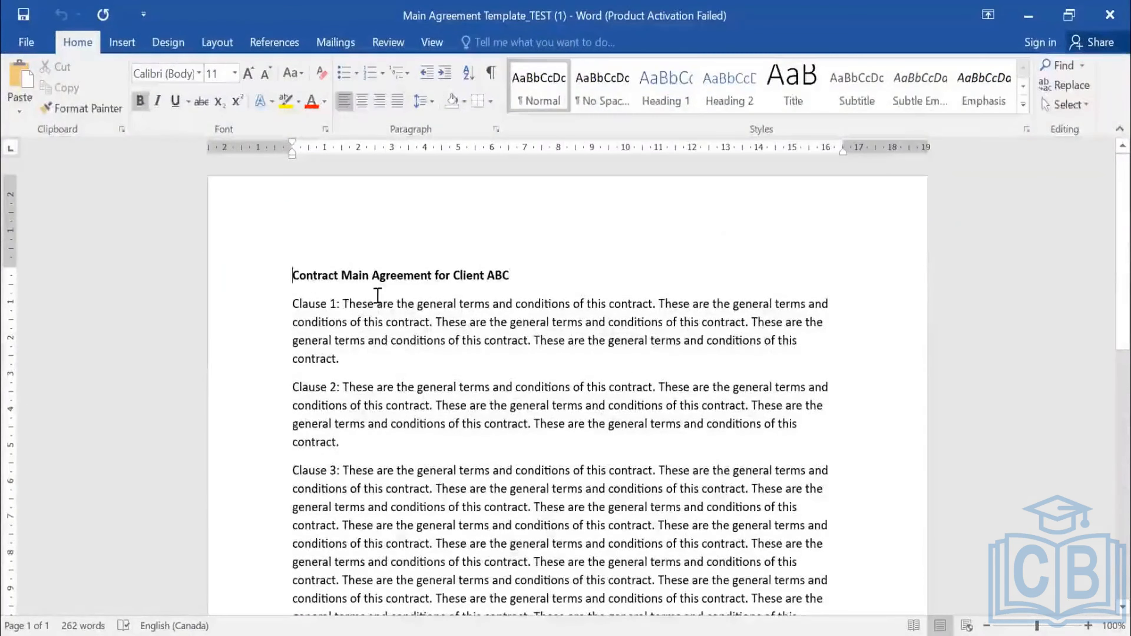
{"action": "scroll", "coordinate": [378, 553], "scroll_direction": "down", "scroll_amount": 2}
{"action": "scroll", "coordinate": [379, 553], "scroll_direction": "up", "scroll_amount": 2}
{"action": "left_click", "coordinate": [390, 507]}
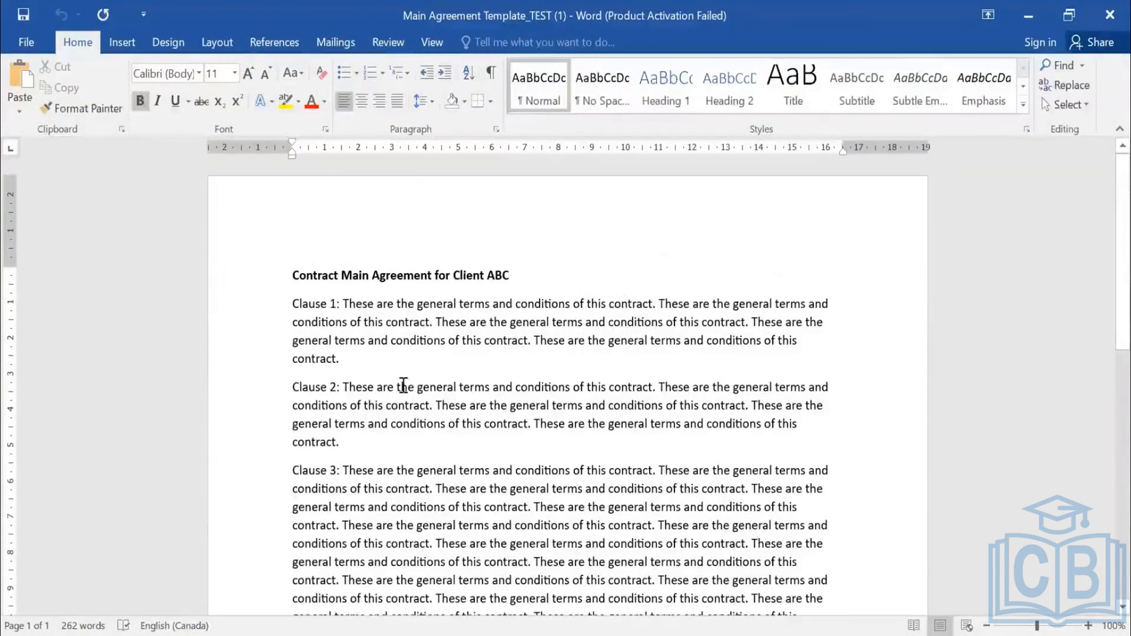
{"action": "key", "text": "ctrl+Home"}
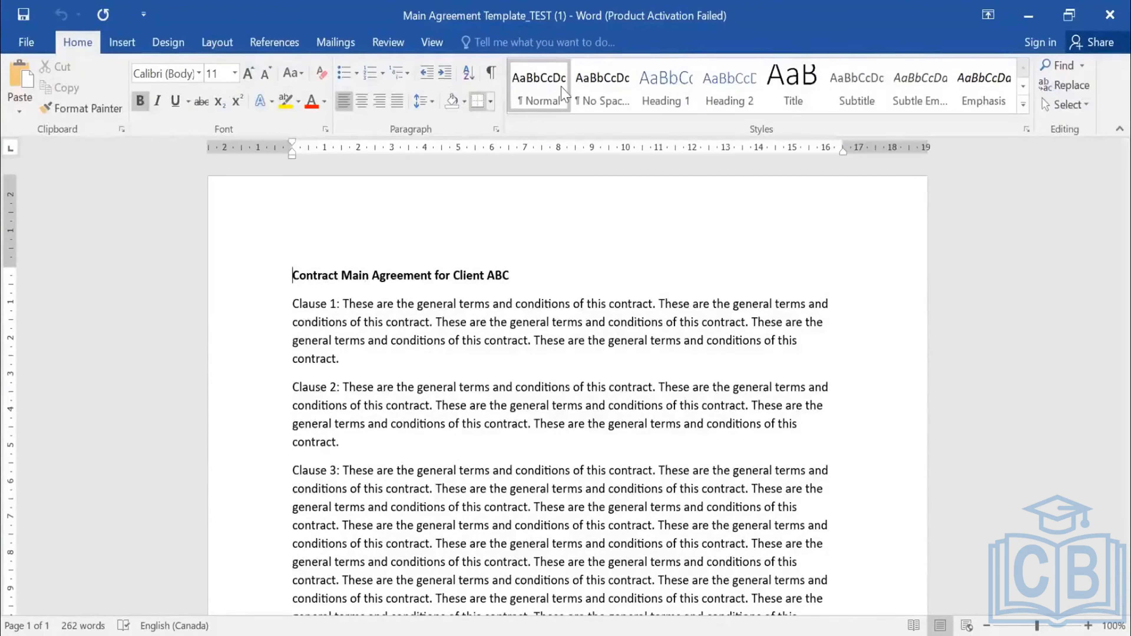
- Turn on formatting marks in the document and examine the paragraph marks after each clause
{"action": "left_click", "coordinate": [493, 80]}
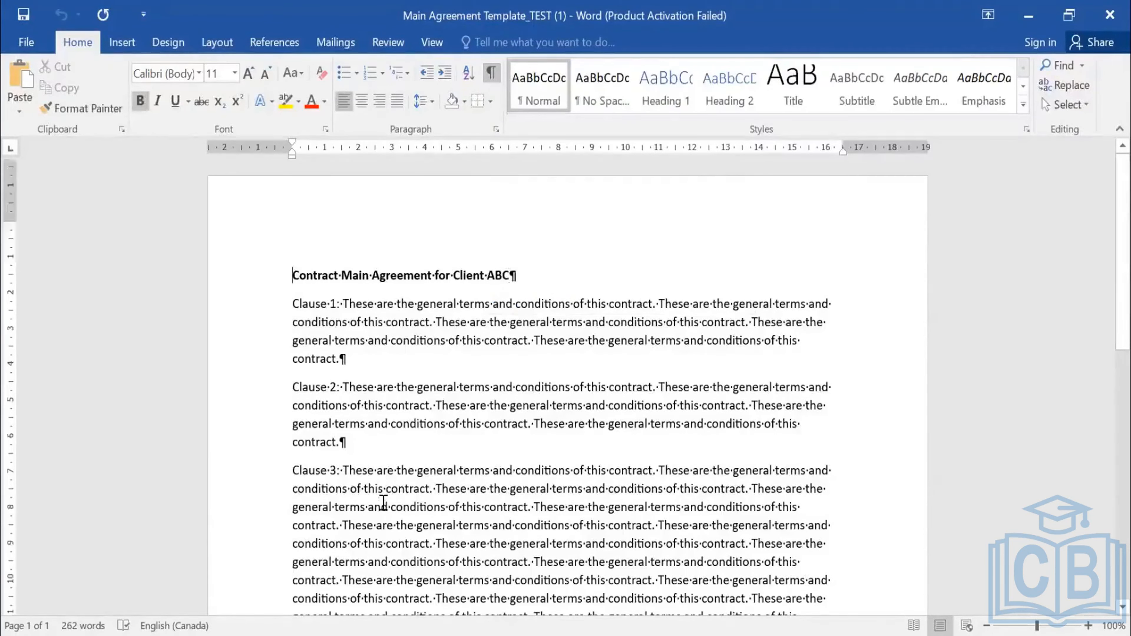
{"action": "scroll", "coordinate": [384, 503], "scroll_direction": "down", "scroll_amount": 3}
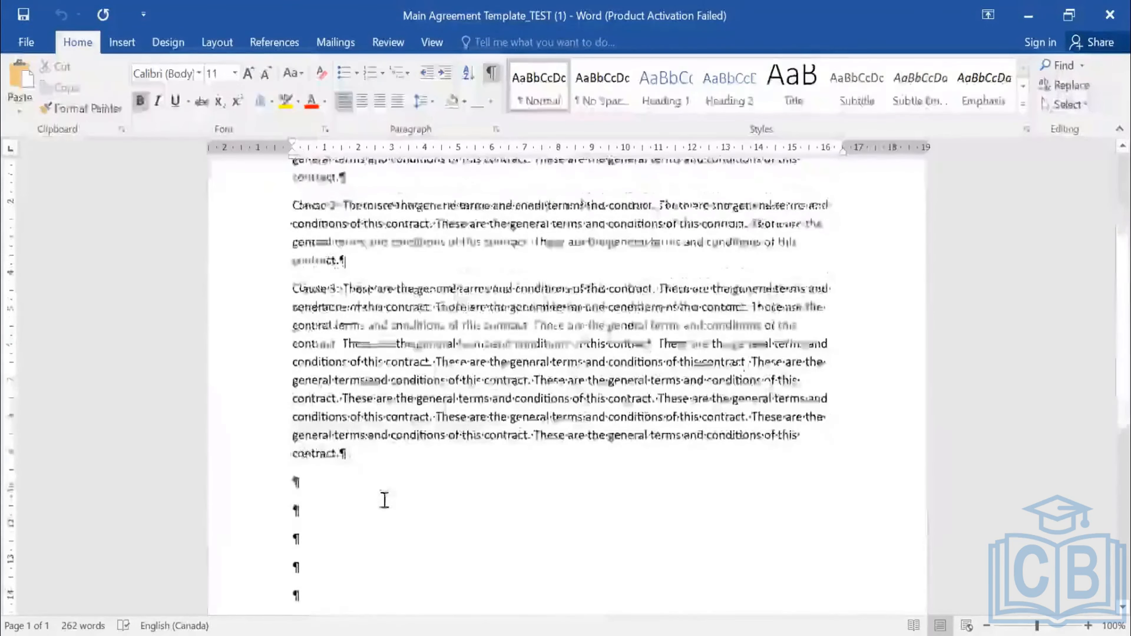
{"action": "key", "text": "ctrl+Home"}
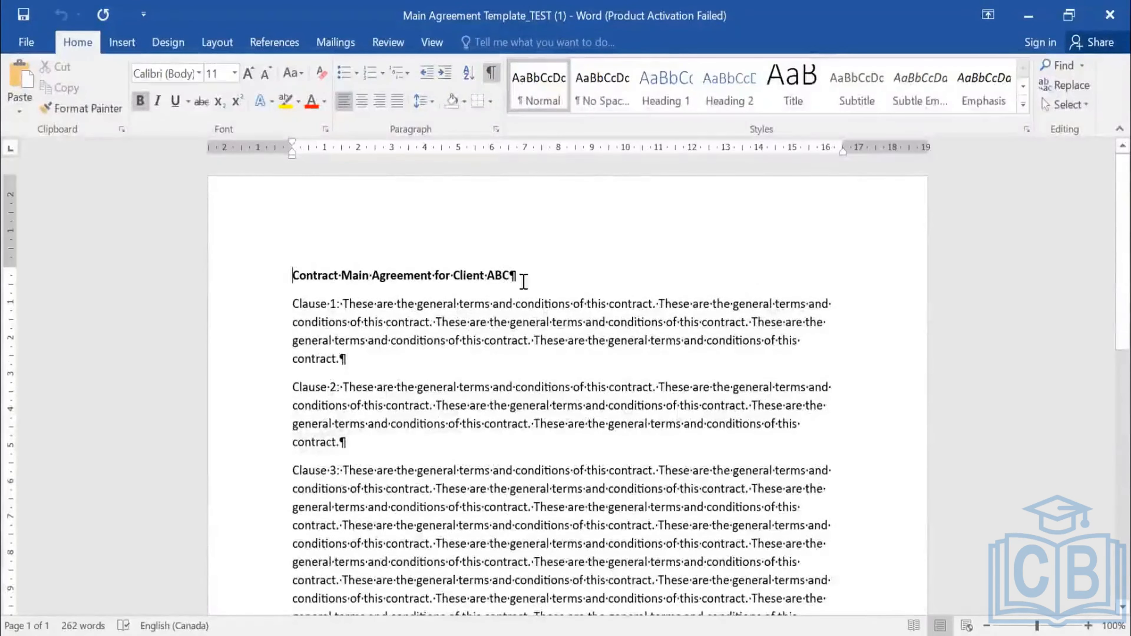
- Highlight the contract title, Clause 1 and Clause 2 in turn to examine each as a separate paragraph
{"action": "left_click_drag", "start_coordinate": [523, 274], "coordinate": [292, 281]}
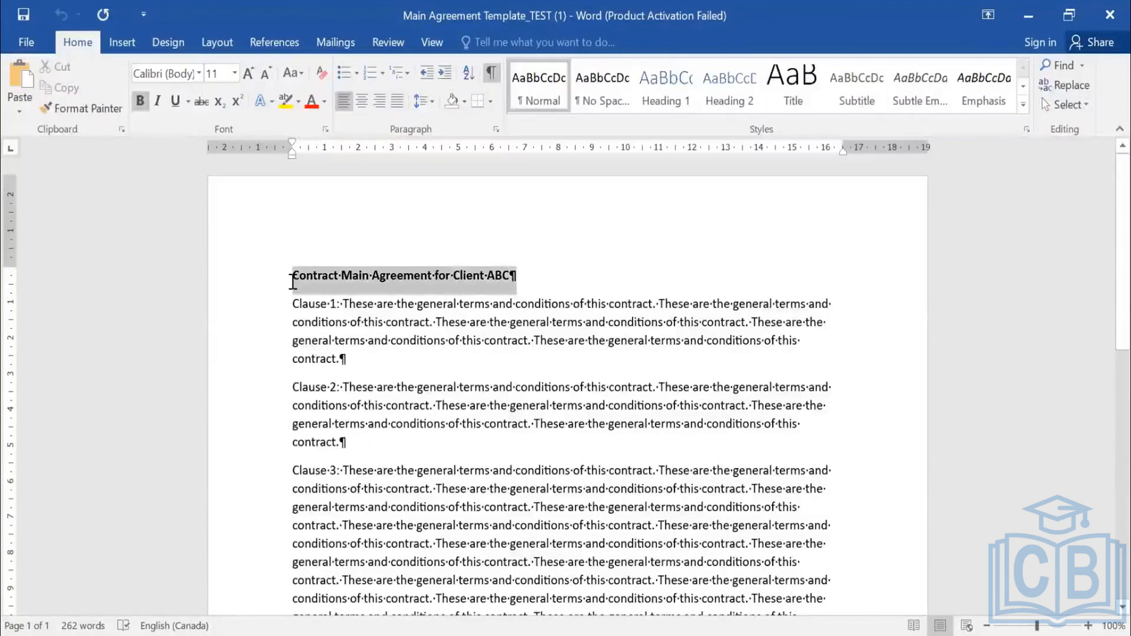
{"action": "left_click_drag", "start_coordinate": [345, 360], "coordinate": [292, 303]}
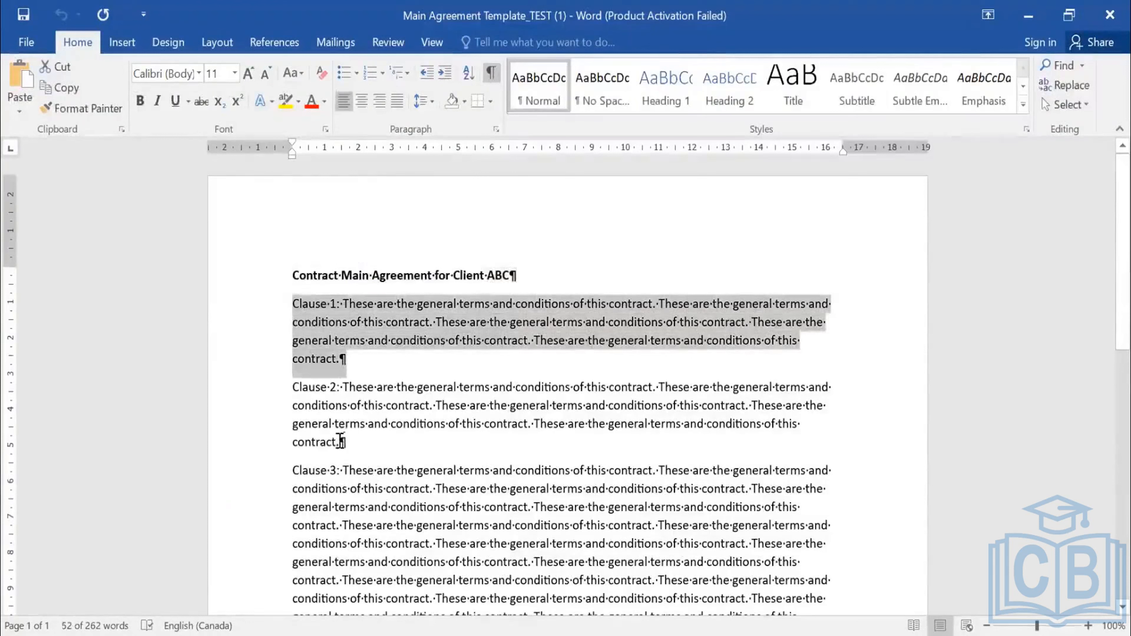
{"action": "left_click_drag", "start_coordinate": [341, 441], "coordinate": [293, 385]}
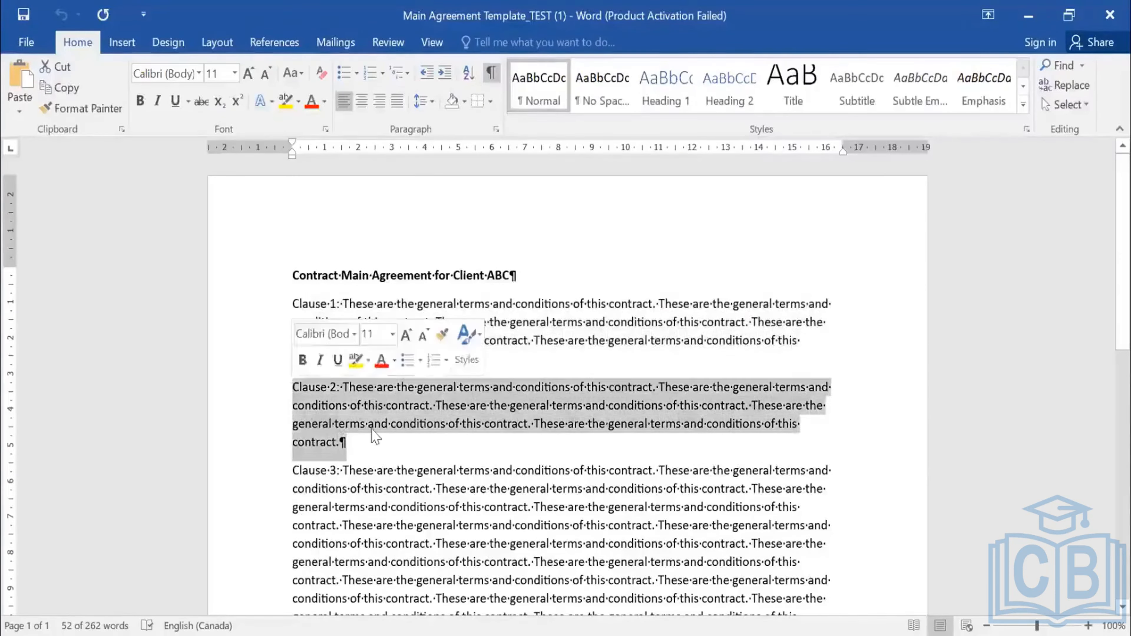
- Split Clause 2 into two paragraphs after its second sentence and begin the new paragraph with "2A"
{"action": "left_click", "coordinate": [330, 386]}
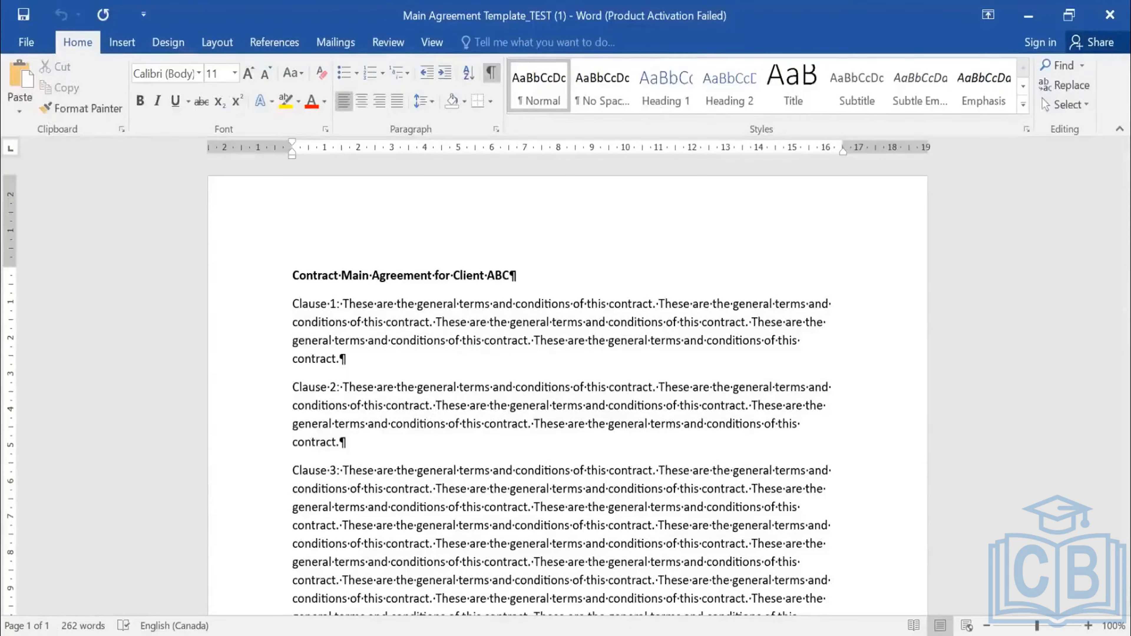
{"action": "key", "text": "Return"}
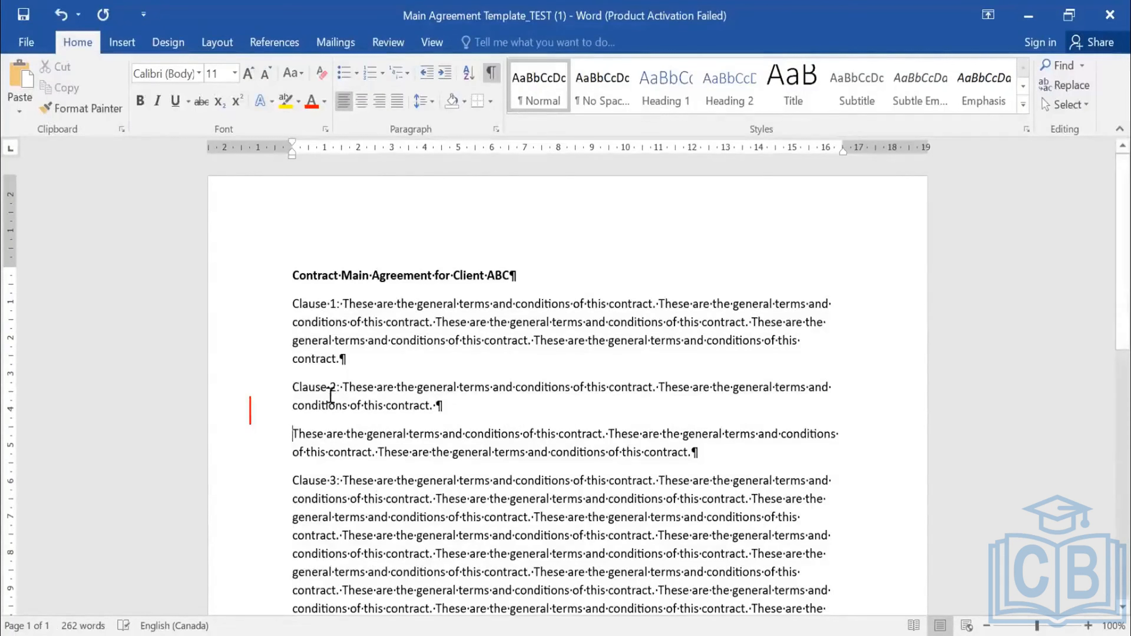
{"action": "left_click_drag", "start_coordinate": [314, 386], "coordinate": [349, 398]}
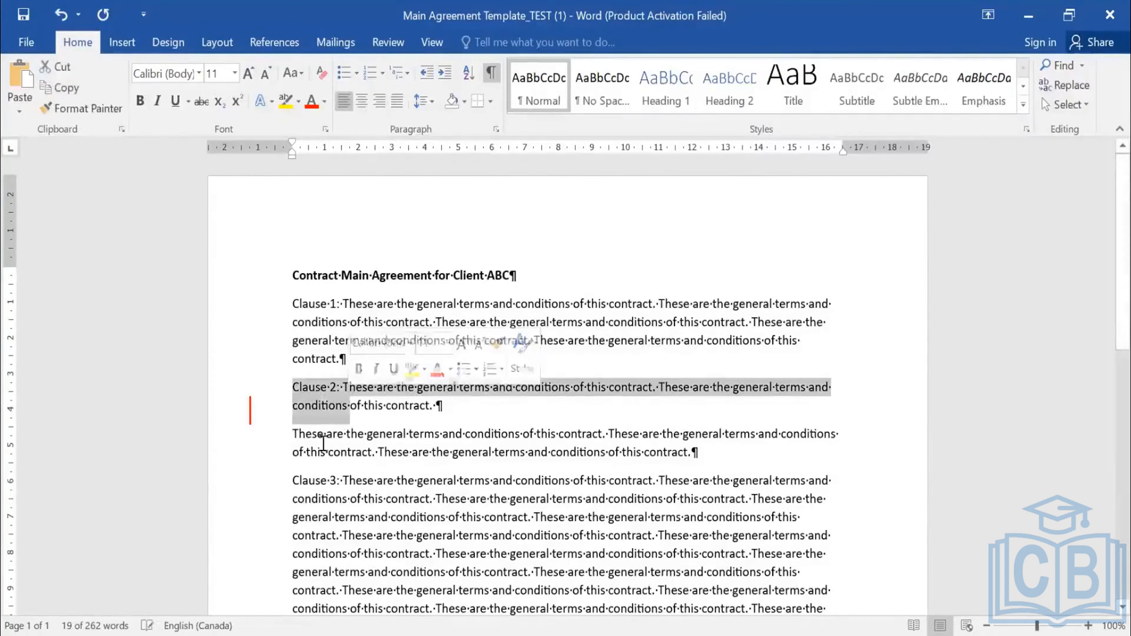
{"action": "triple_click", "coordinate": [322, 438]}
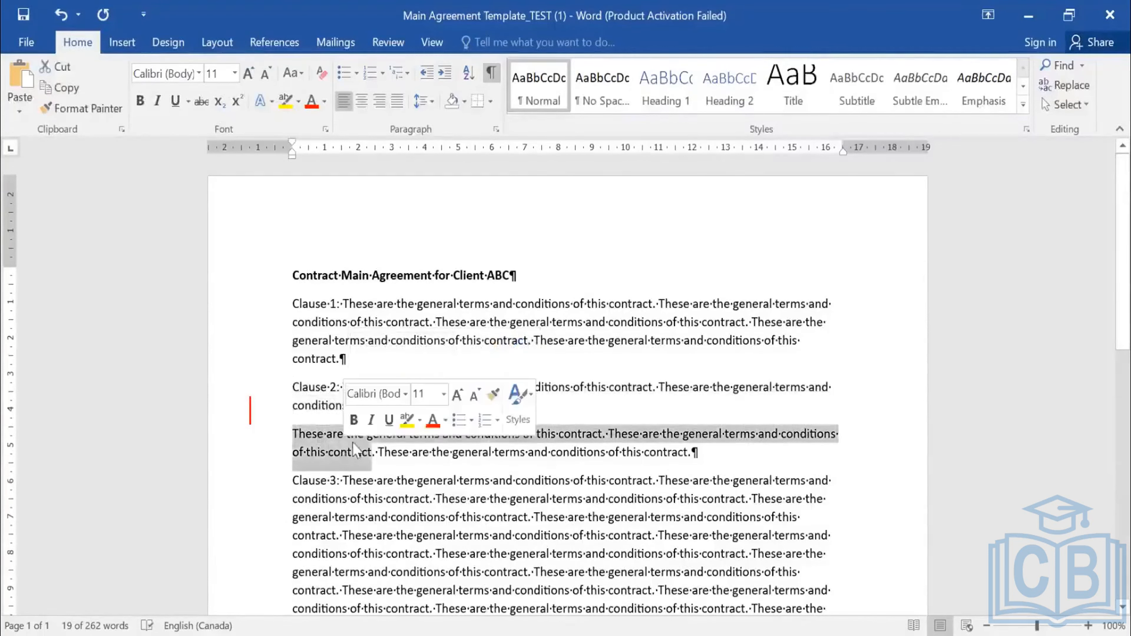
{"action": "left_click", "coordinate": [295, 434]}
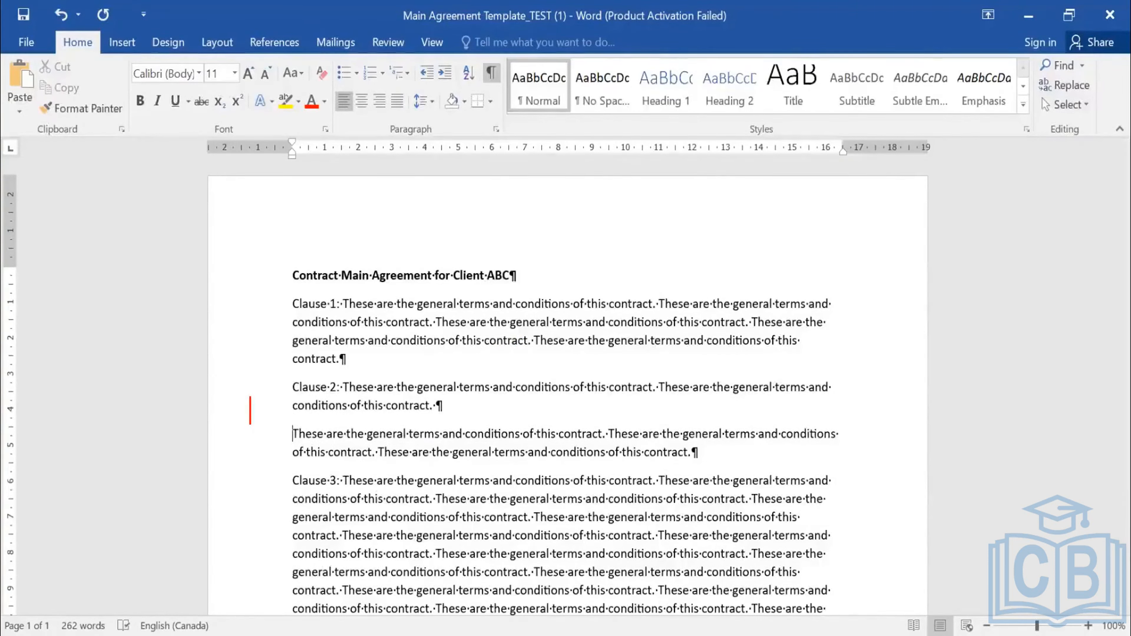
{"action": "type", "text": "2"}
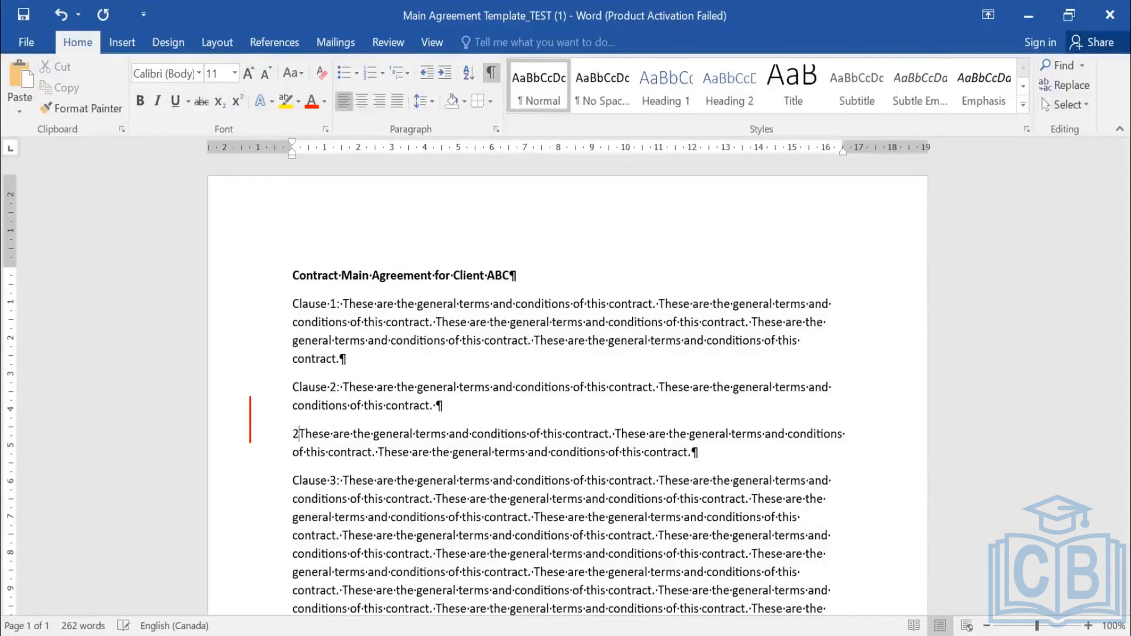
{"action": "type", "text": "A"}
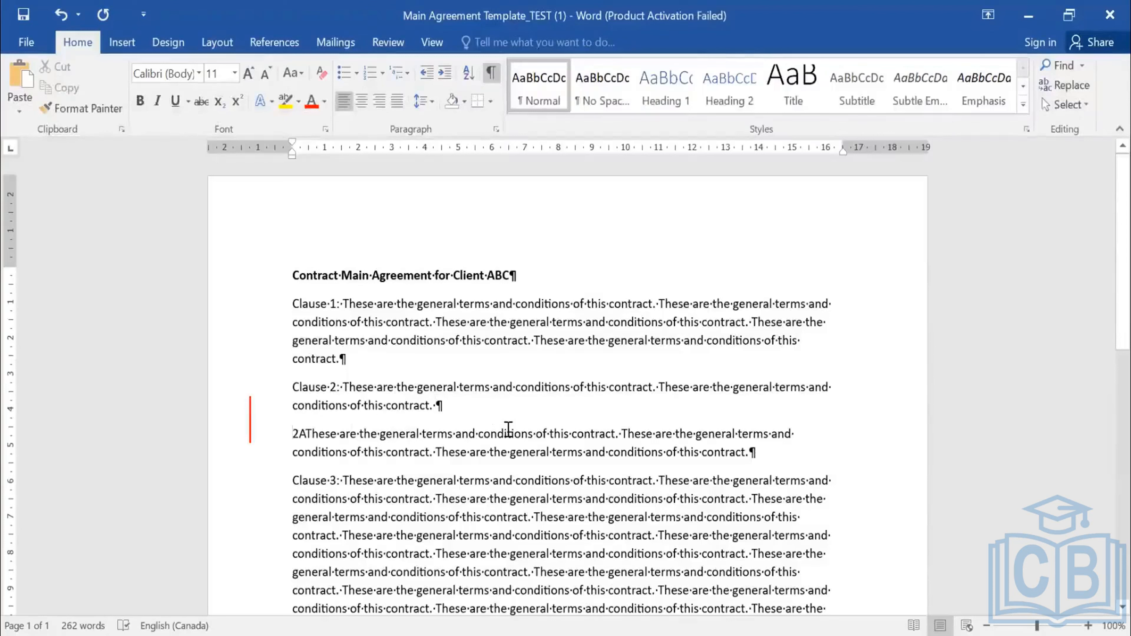
- Insert an empty paragraph above the 2A paragraph and turn off the formatting marks
{"action": "key", "text": "Return"}
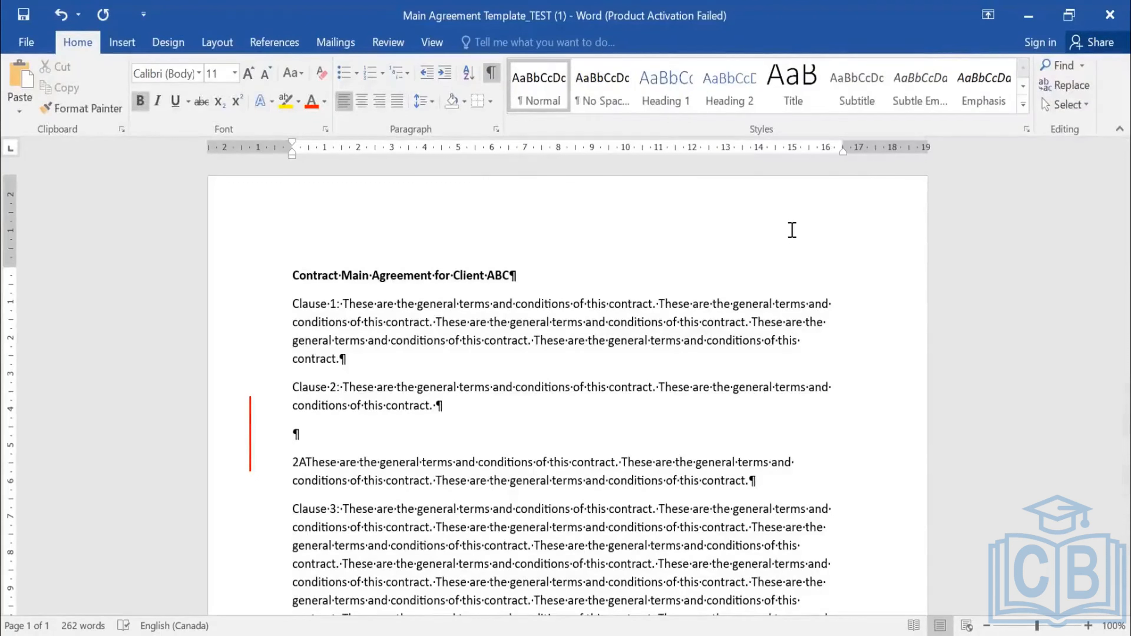
{"action": "left_click", "coordinate": [492, 76]}
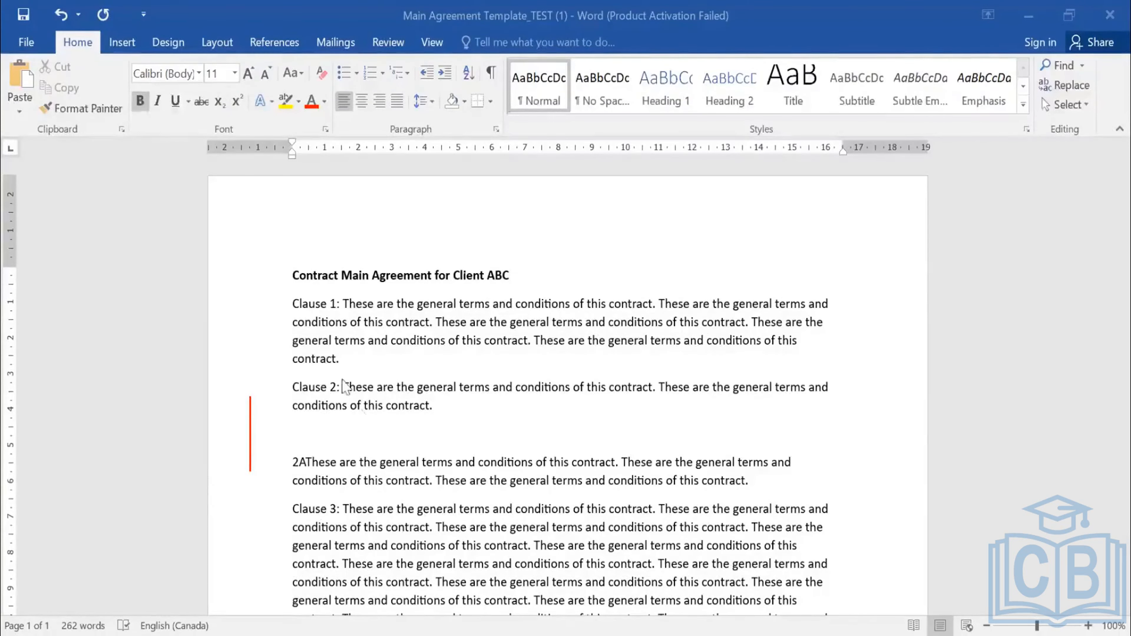
{"action": "scroll", "coordinate": [472, 463], "scroll_direction": "down", "scroll_amount": 4}
{"action": "scroll", "coordinate": [370, 445], "scroll_direction": "up", "scroll_amount": 2}
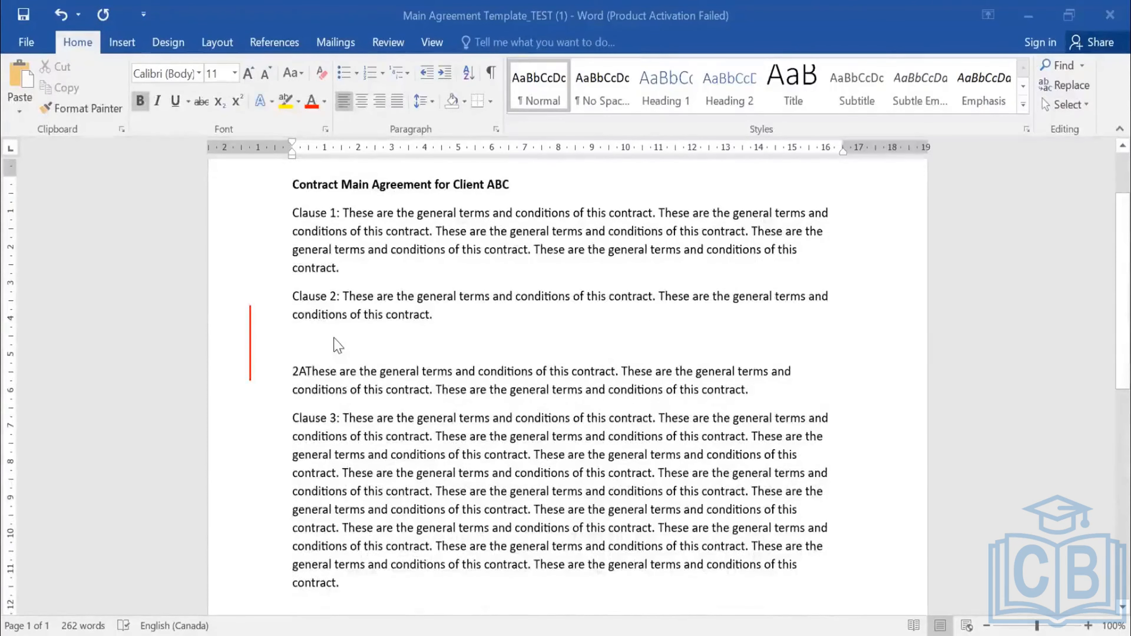
- Enter "Section" and "Section2" as two separate paragraphs between Clause 2 and the 2A paragraph
{"action": "left_click", "coordinate": [321, 343]}
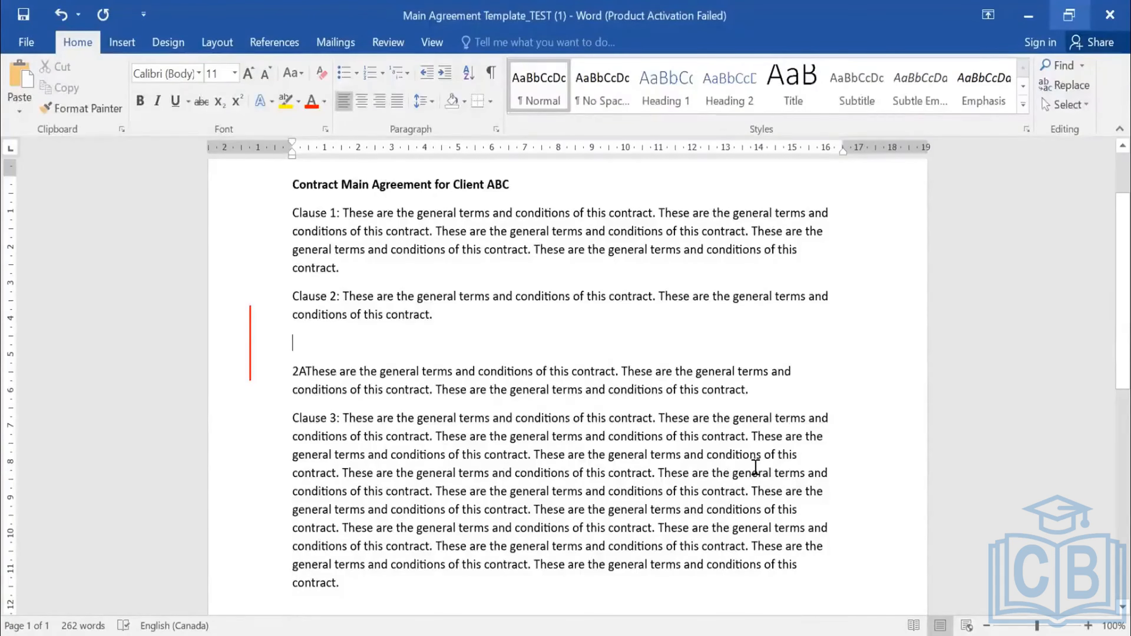
{"action": "type", "text": "sUB"}
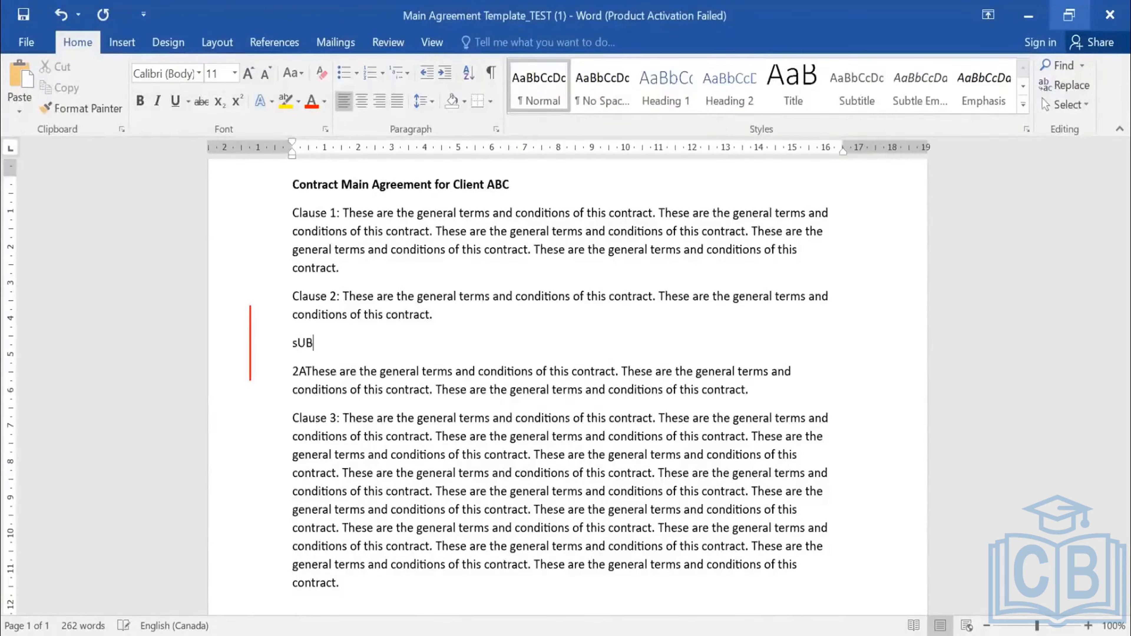
{"action": "key", "text": "BackSpace"}
{"action": "key", "text": "BackSpace"}
{"action": "key", "text": "BackSpace"}
{"action": "type", "text": "sECTION"}
{"action": "key", "text": "BackSpace"}
{"action": "key", "text": "BackSpace"}
{"action": "key", "text": "BackSpace"}
{"action": "key", "text": "BackSpace"}
{"action": "key", "text": "BackSpace"}
{"action": "key", "text": "BackSpace"}
{"action": "type", "text": "Section"}
{"action": "key", "text": "Return"}
{"action": "type", "text": "Section2"}
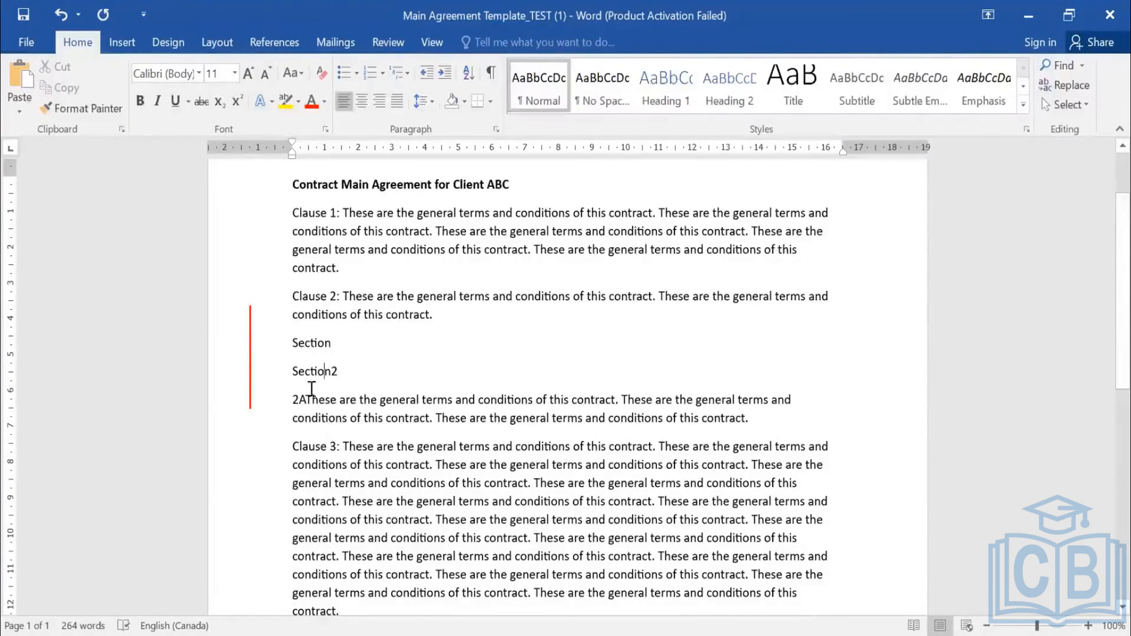
- Set the outline level of the "Section" paragraph to Level 1 and keep "Section2" at Body Text
{"action": "left_click", "coordinate": [325, 372]}
{"action": "left_click", "coordinate": [314, 344]}
{"action": "left_click", "coordinate": [319, 373]}
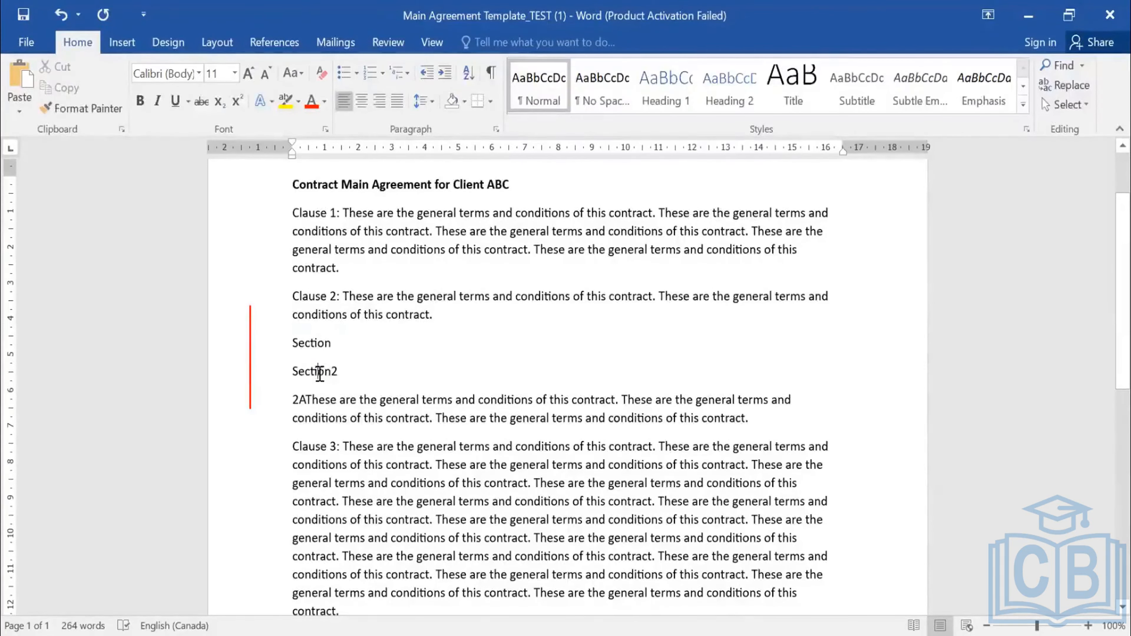
{"action": "left_click", "coordinate": [315, 345]}
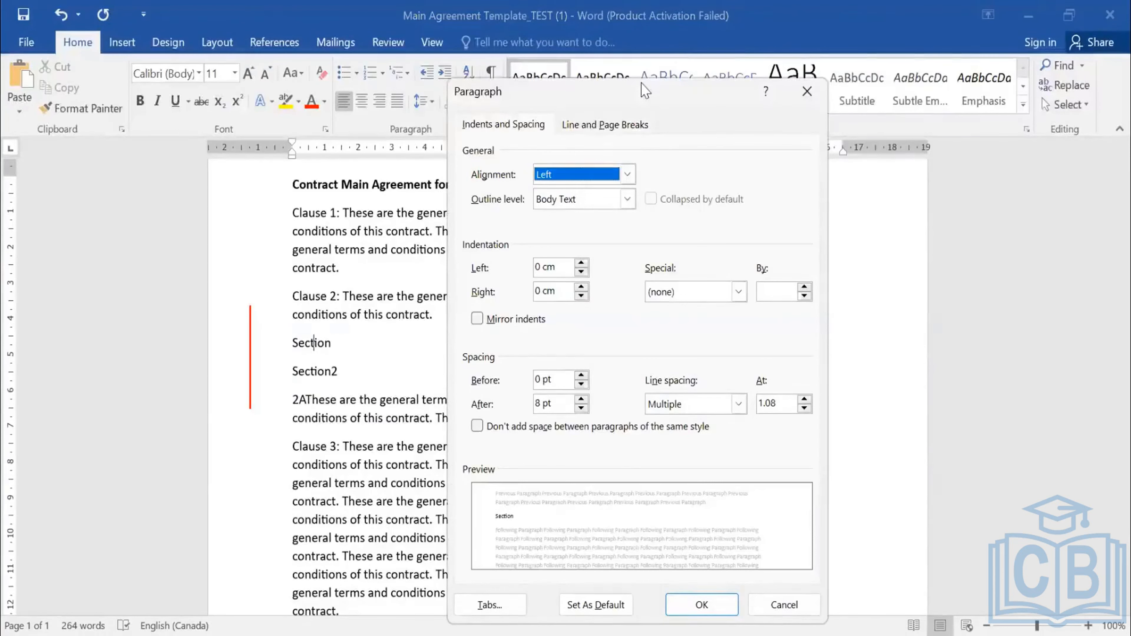
{"action": "left_click_drag", "start_coordinate": [645, 91], "coordinate": [387, 81]}
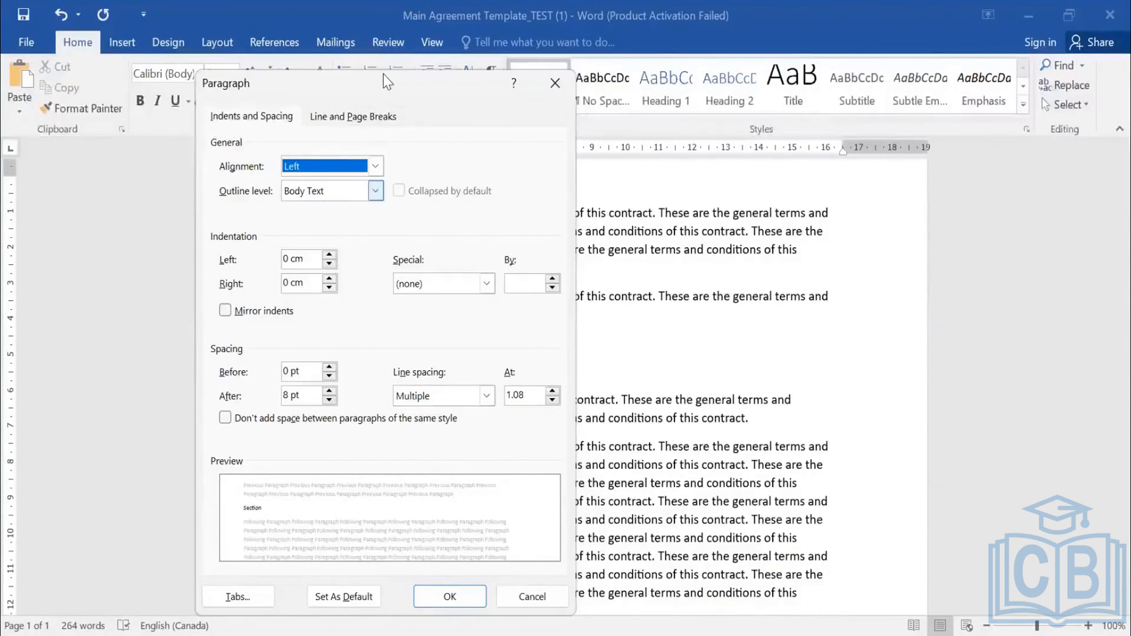
{"action": "key", "text": "Tab"}
{"action": "key", "text": "alt+Down"}
{"action": "key", "text": "Down"}
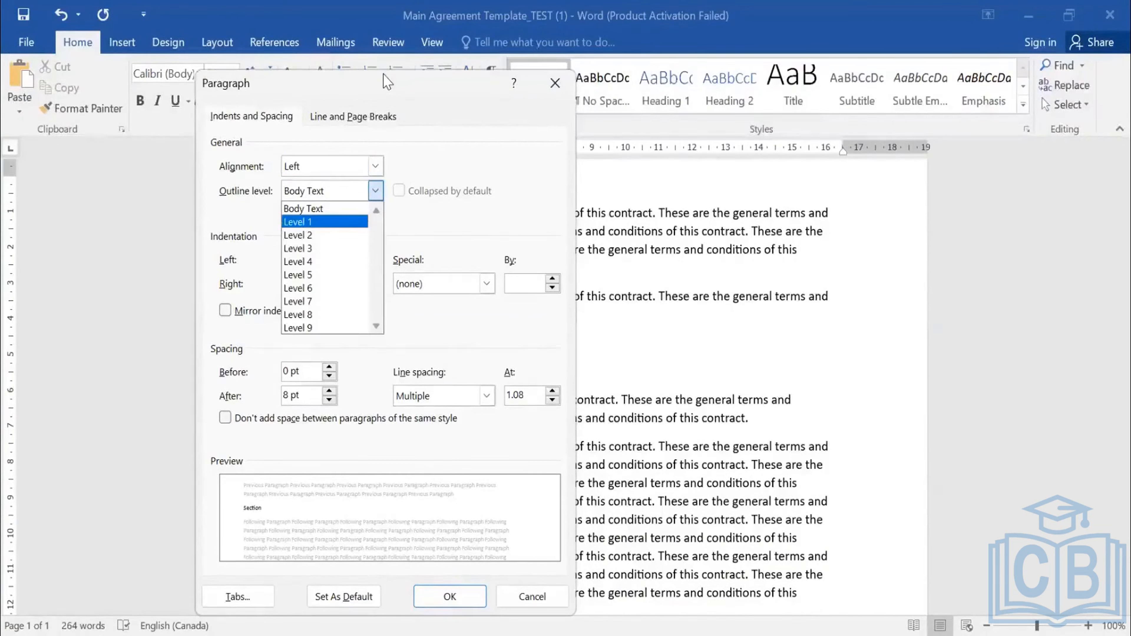
{"action": "key", "text": "Return"}
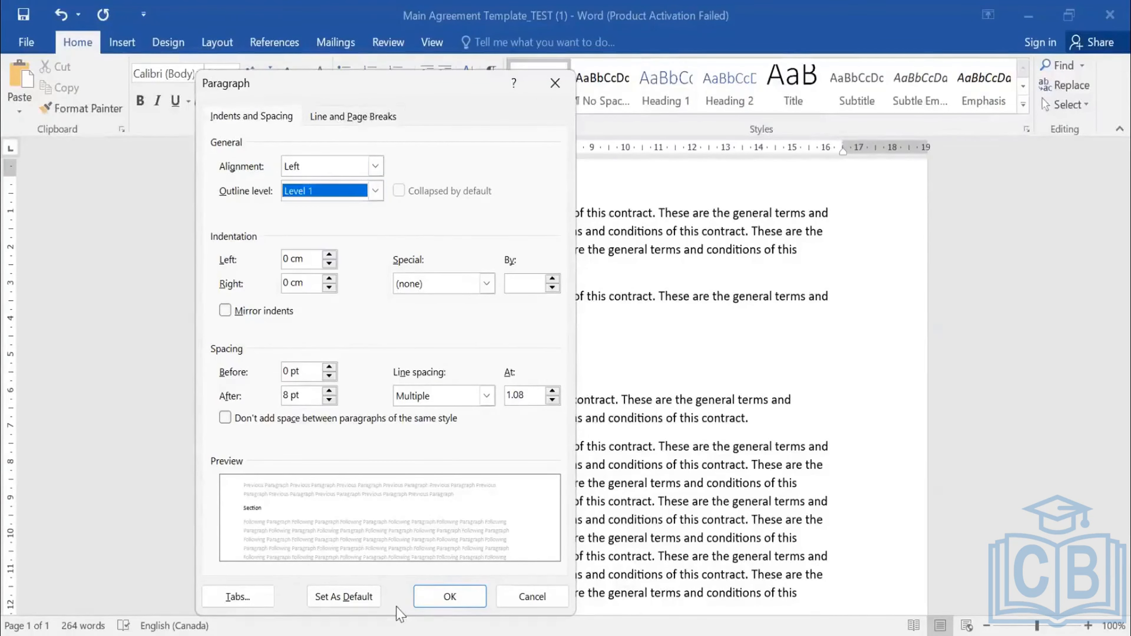
{"action": "left_click", "coordinate": [449, 596]}
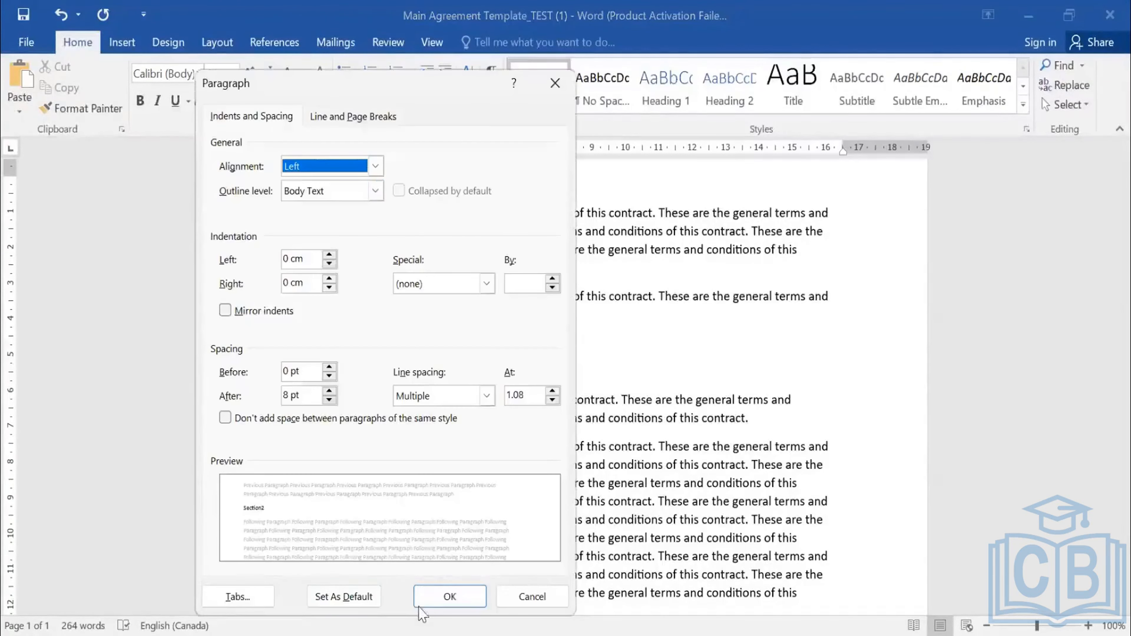
{"action": "left_click", "coordinate": [447, 596]}
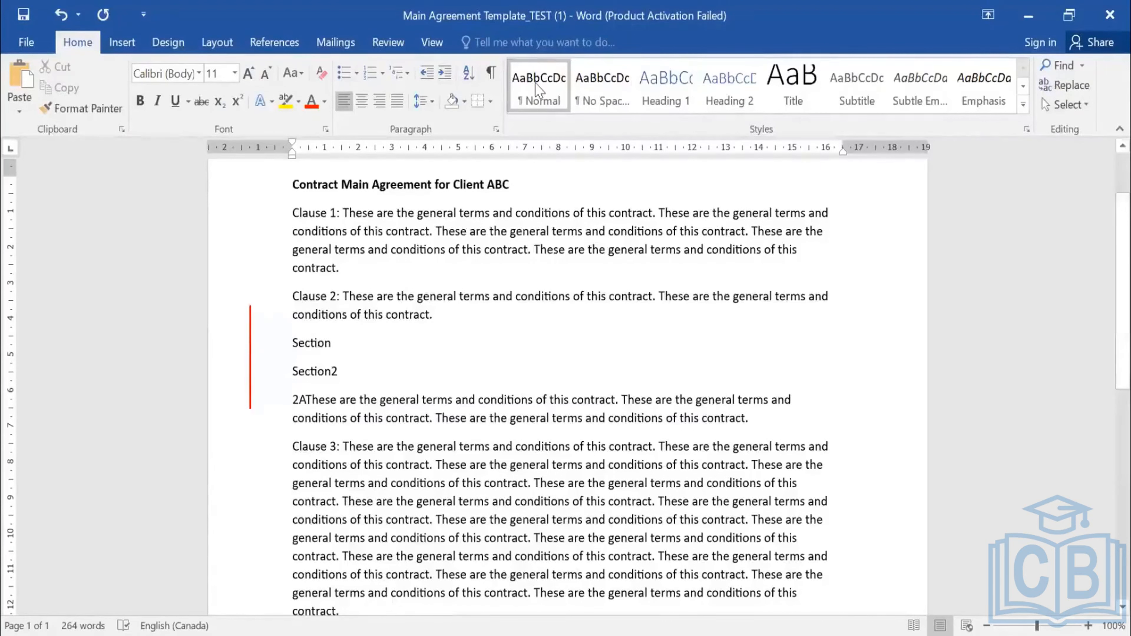
- Apply the Heading 1 style to the title "Contract Main Agreement for Client ABC"
{"action": "scroll", "coordinate": [538, 312], "scroll_direction": "up", "scroll_amount": 3}
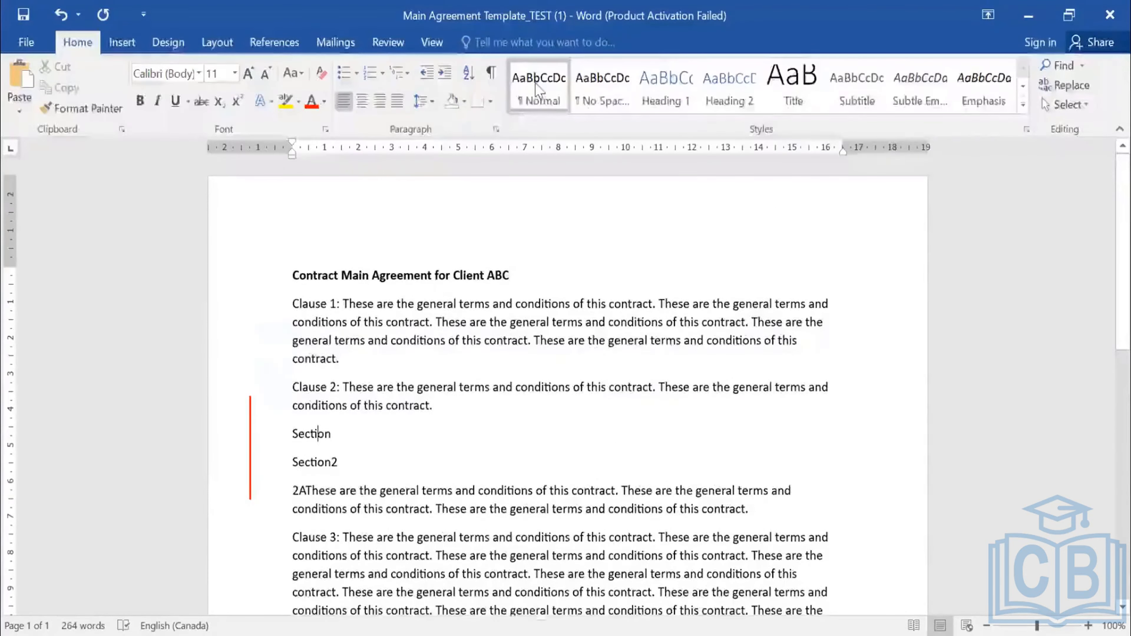
{"action": "left_click", "coordinate": [329, 276]}
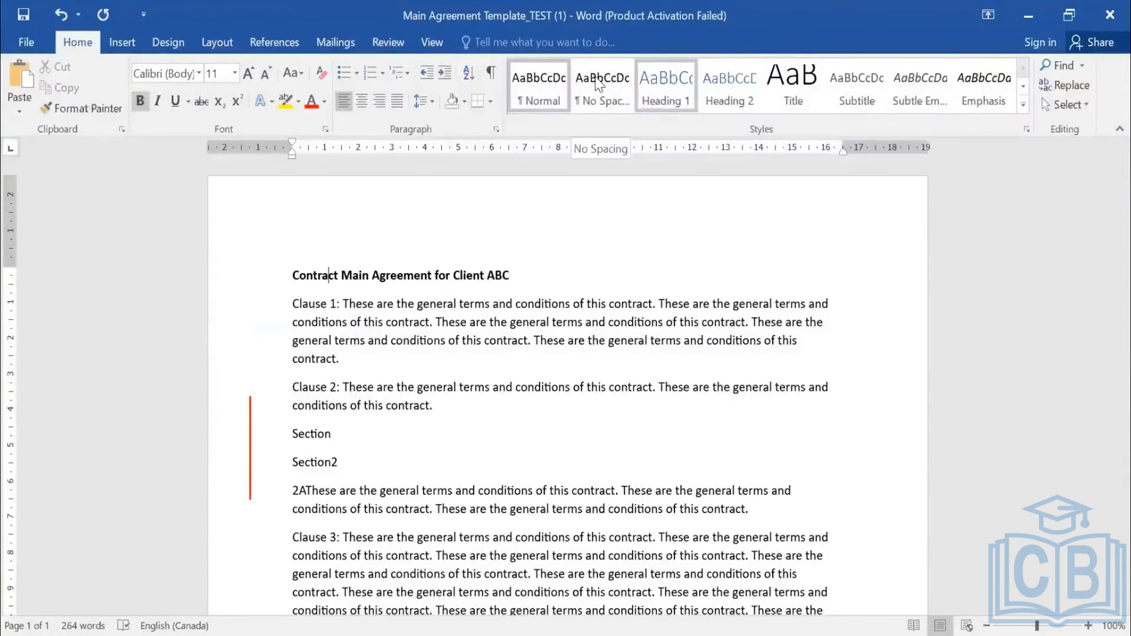
{"action": "left_click", "coordinate": [666, 85]}
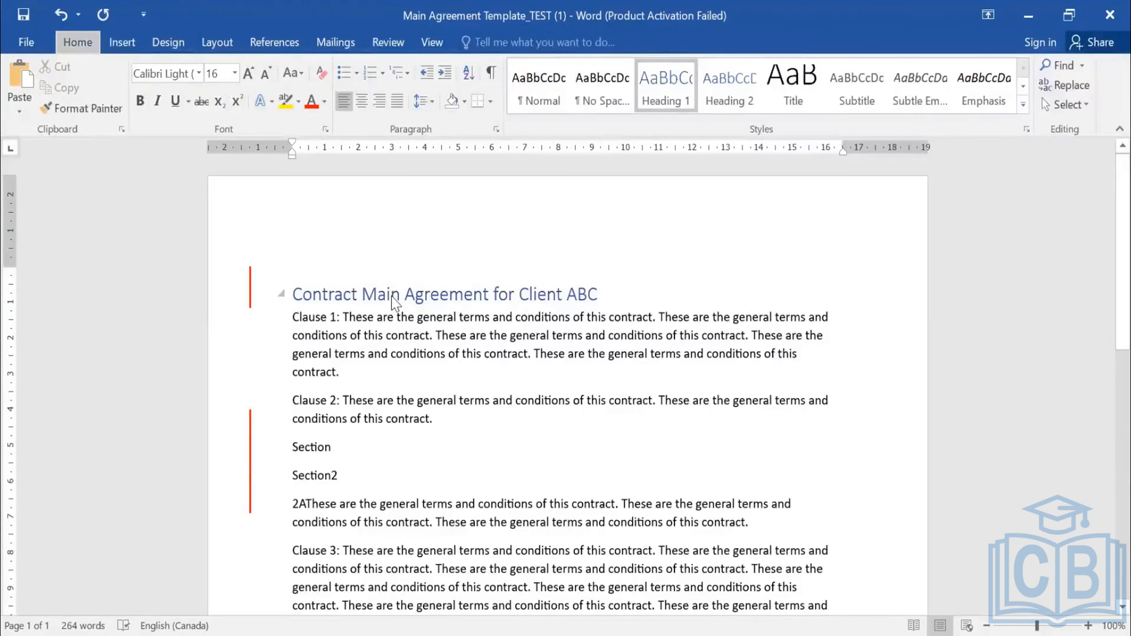
- Check the outline level in the title's paragraph settings and compare it with the "Section" and "Section2" lines
{"action": "key", "text": "alt+h"}
{"action": "key", "text": "p"}
{"action": "key", "text": "g"}
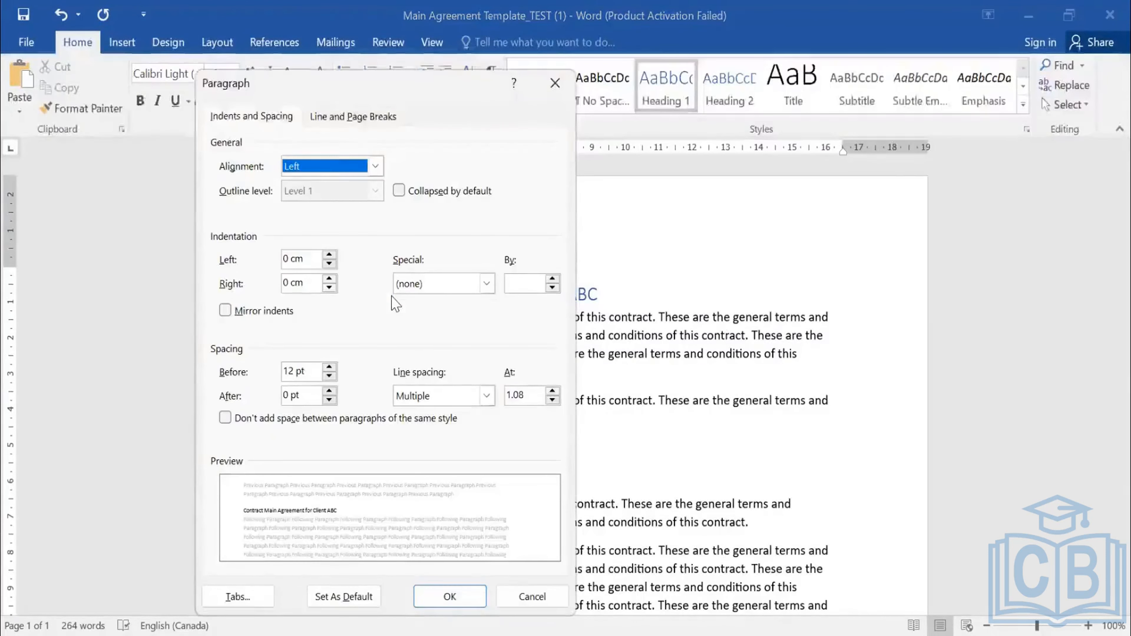
{"action": "left_click", "coordinate": [451, 599]}
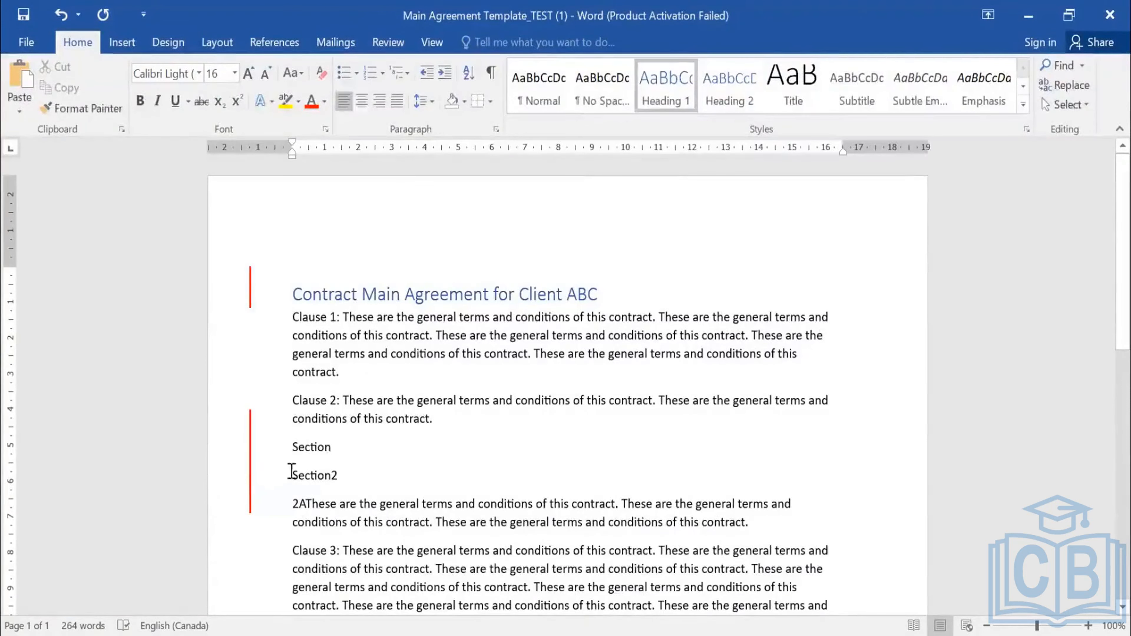
{"action": "left_click", "coordinate": [305, 447]}
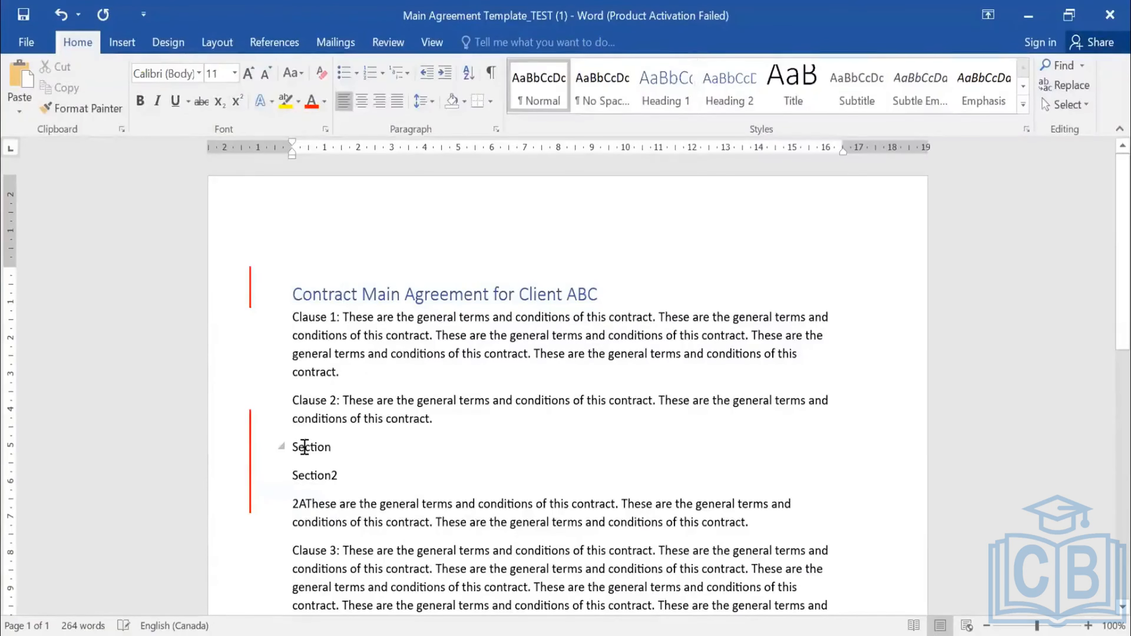
{"action": "left_click", "coordinate": [314, 476]}
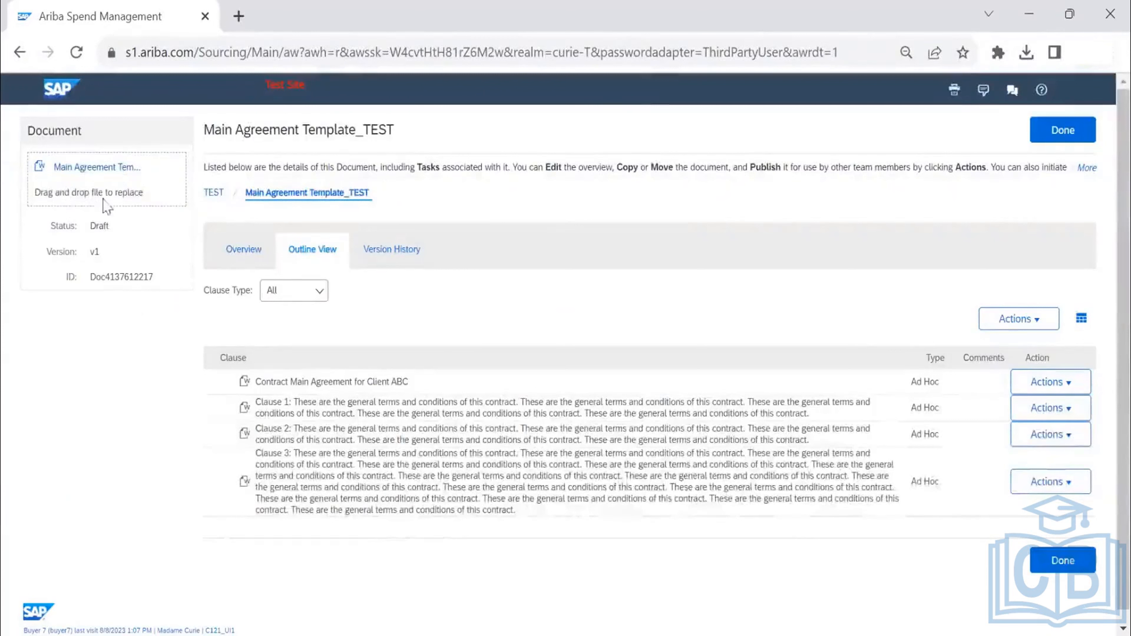
- Switch to Ariba and upload Main Agreement Template_TEST (1) from the Downloads folder as the document's replacement file
{"action": "left_click", "coordinate": [232, 254]}
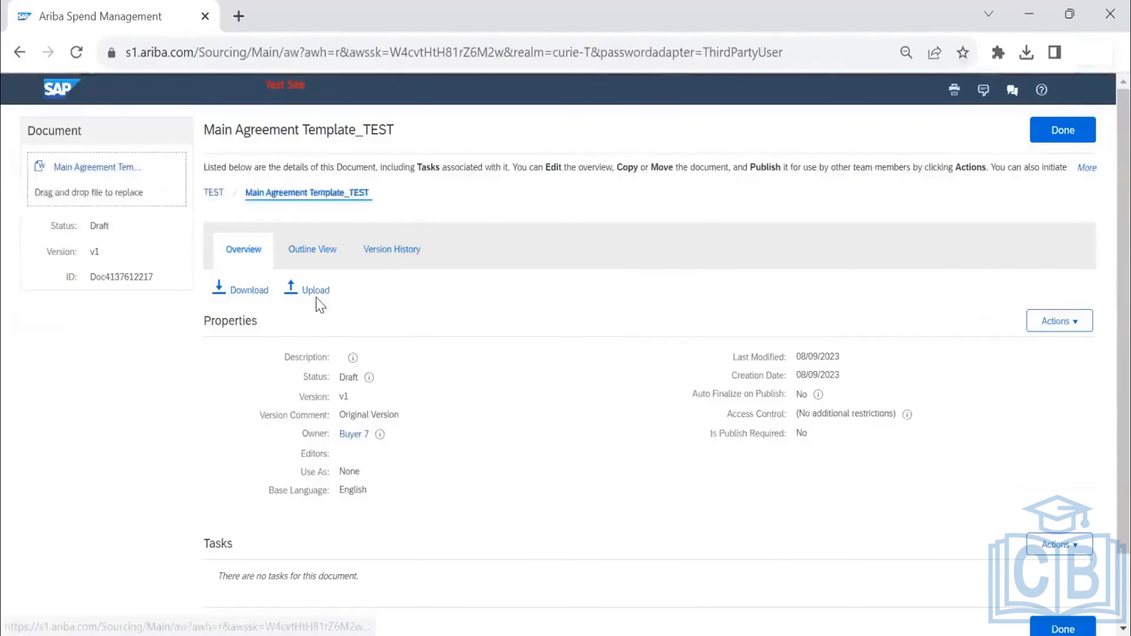
{"action": "left_click", "coordinate": [316, 298]}
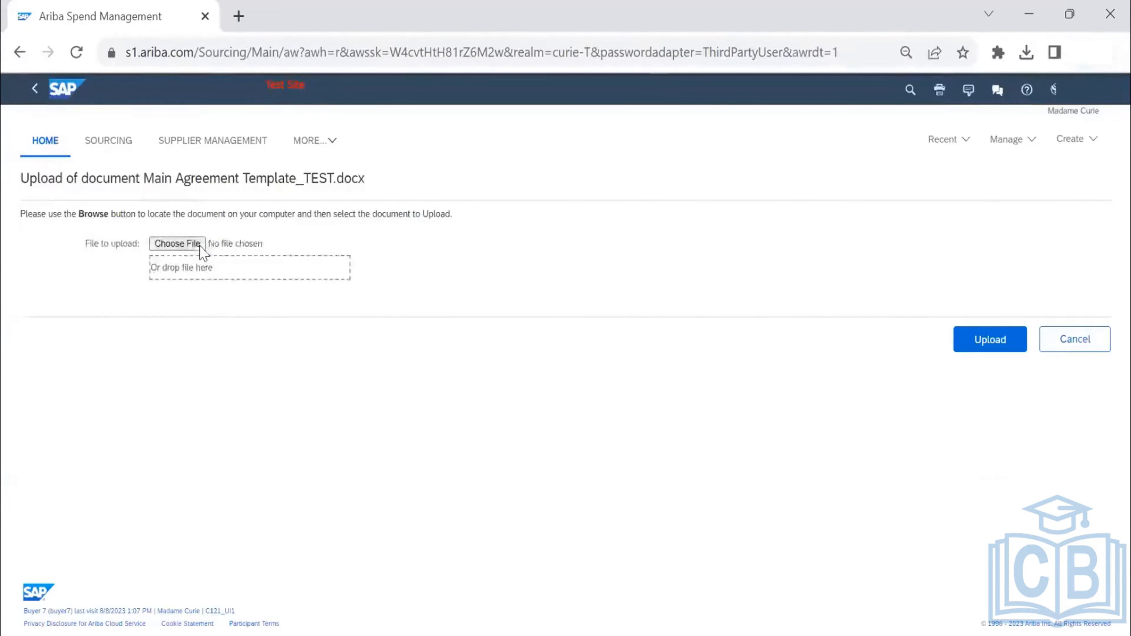
{"action": "left_click", "coordinate": [200, 245]}
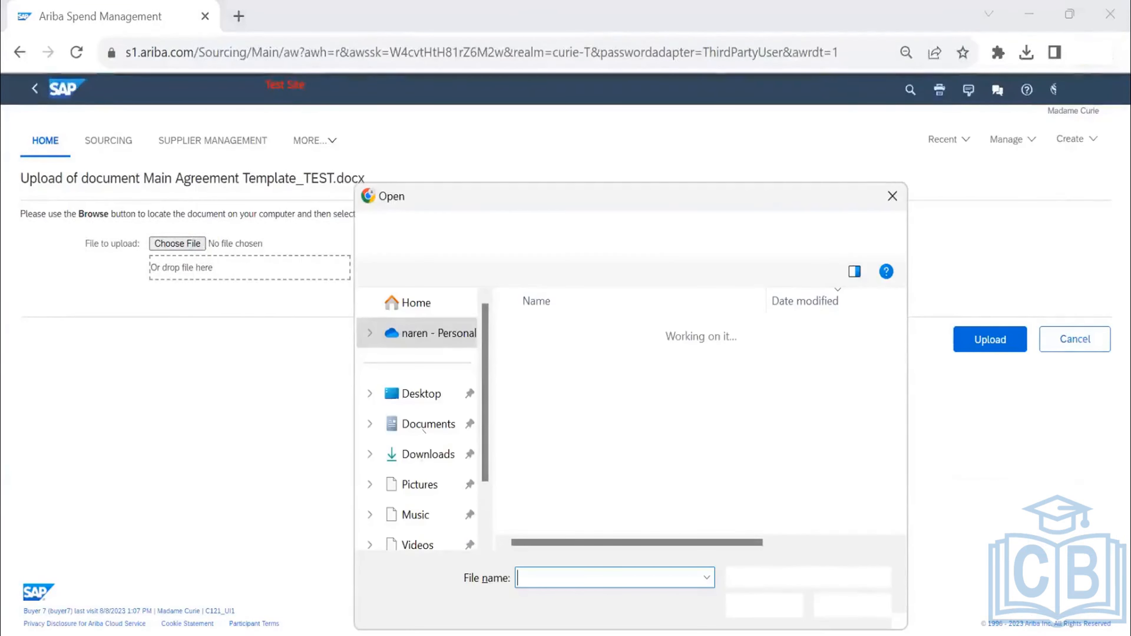
{"action": "left_click", "coordinate": [423, 462]}
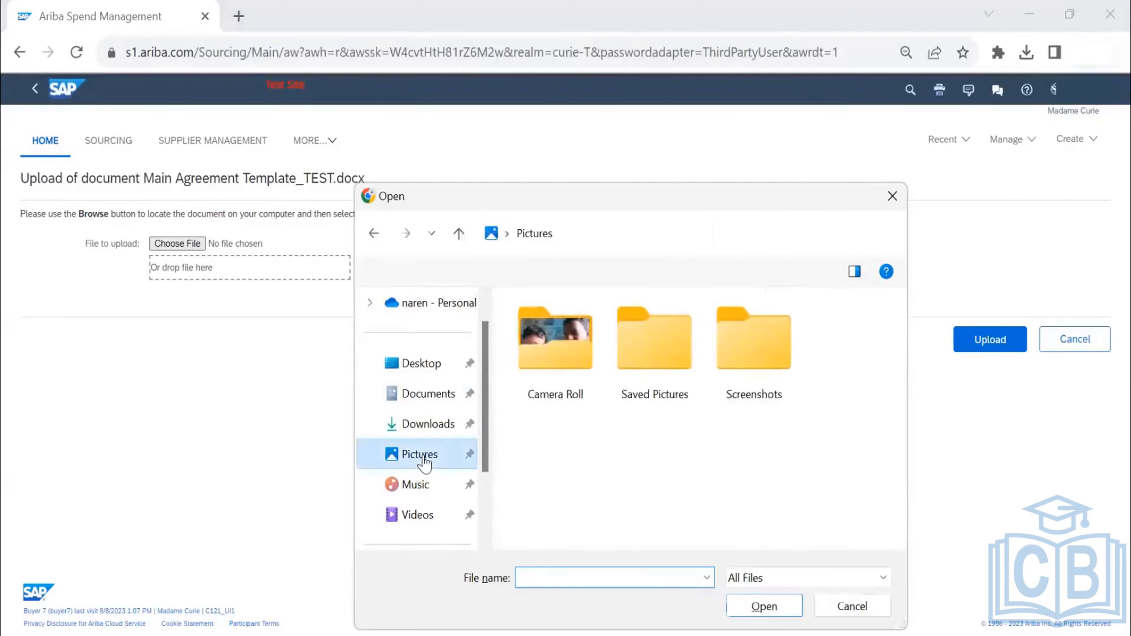
{"action": "left_click", "coordinate": [431, 423]}
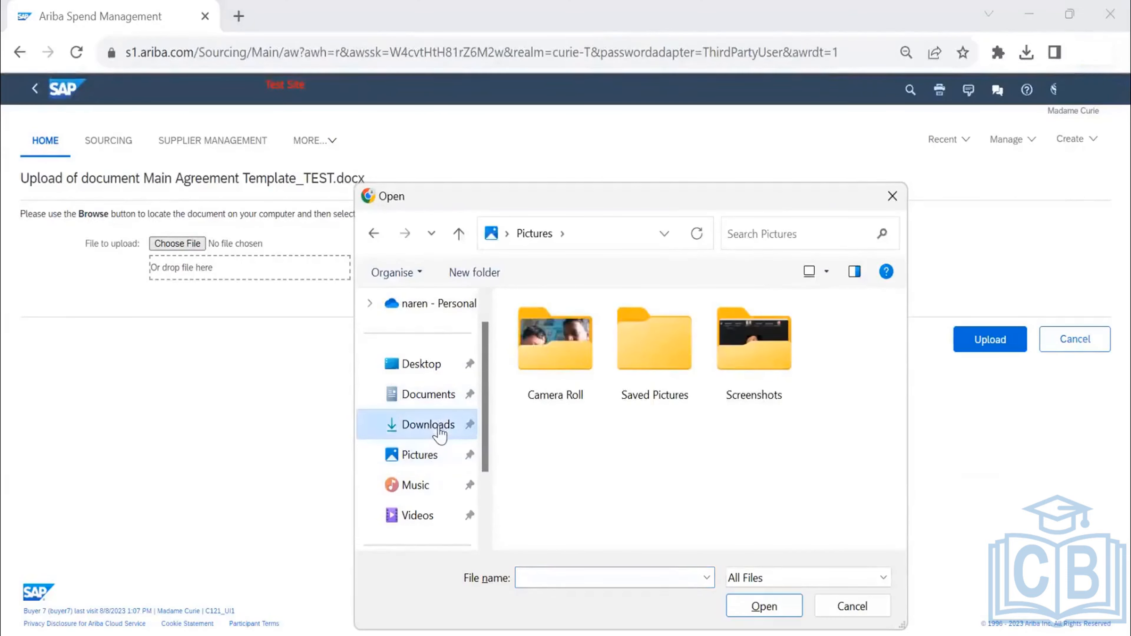
{"action": "left_click", "coordinate": [575, 361]}
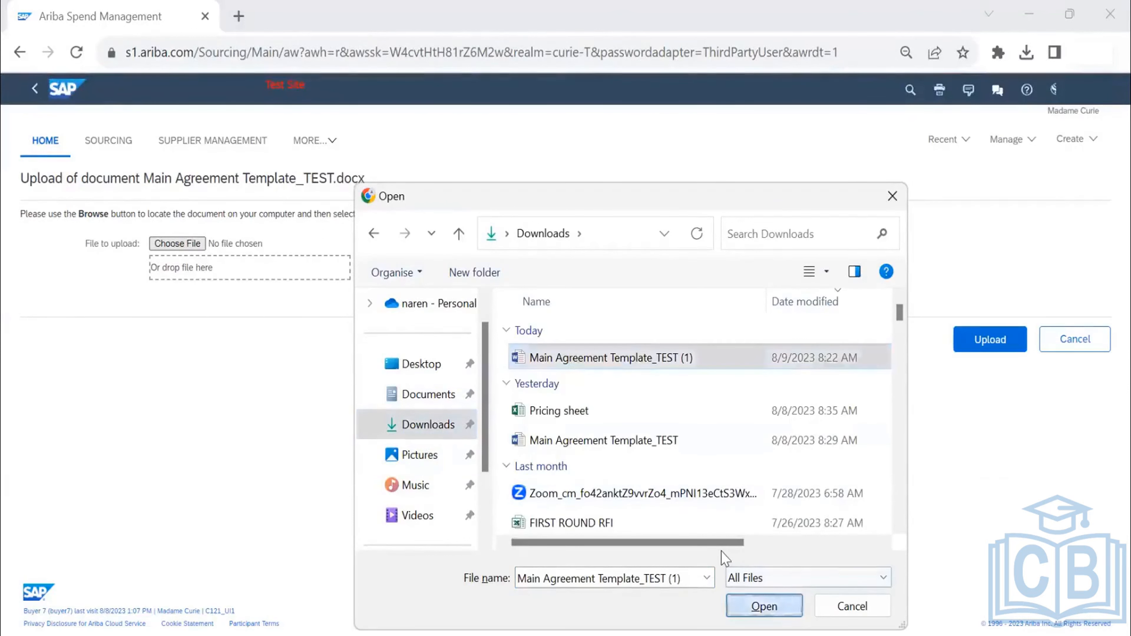
{"action": "left_click", "coordinate": [764, 606]}
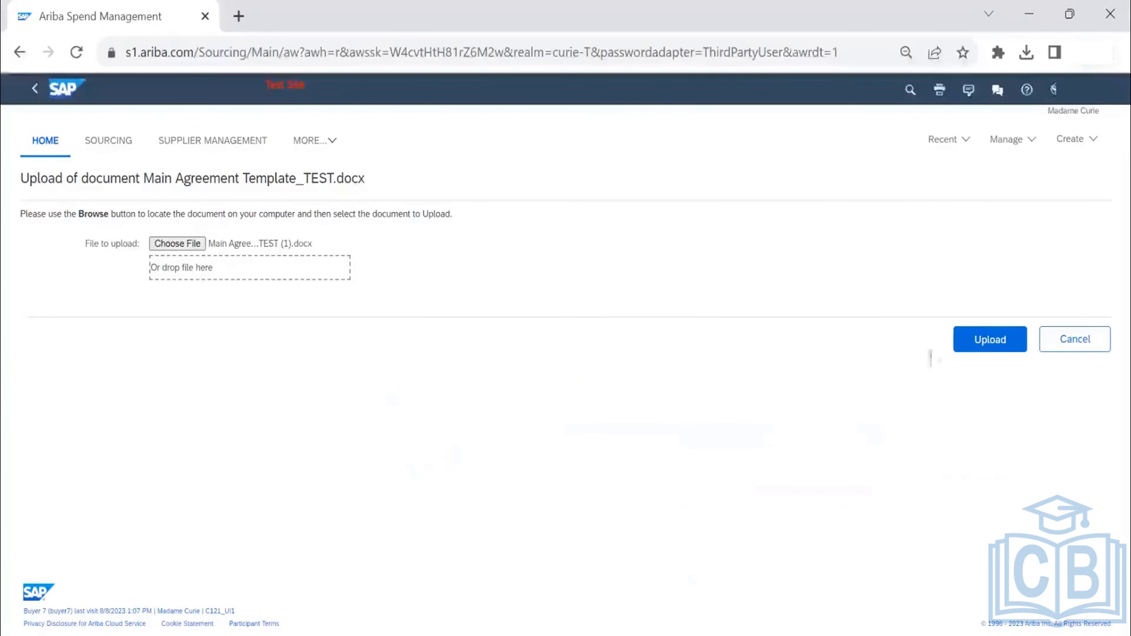
{"action": "left_click", "coordinate": [1016, 348]}
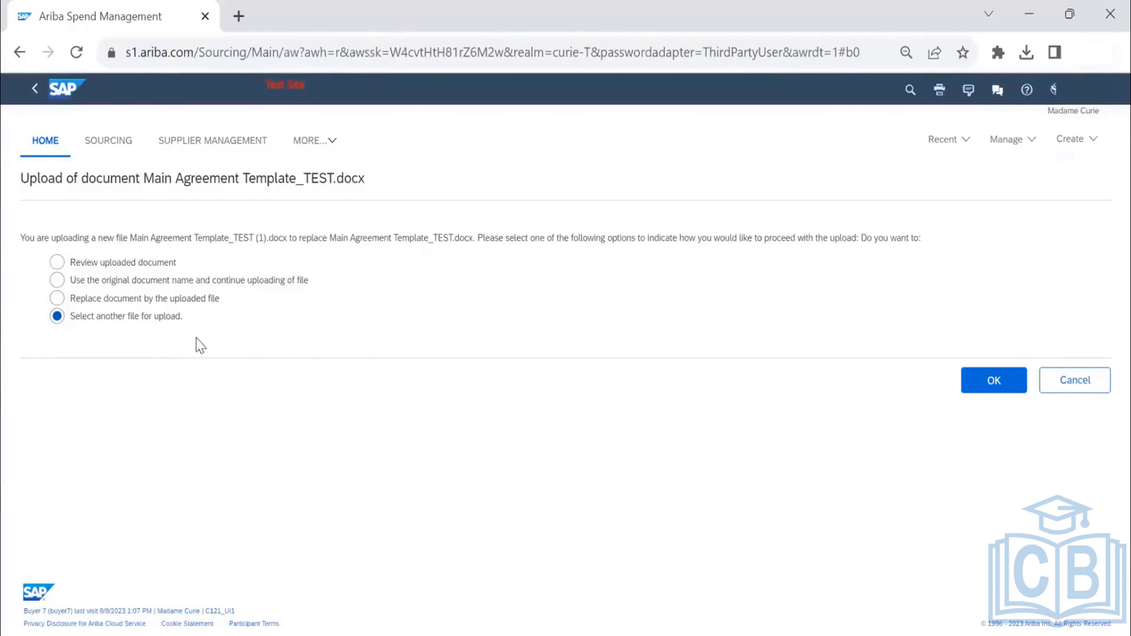
- Continue the upload using the original document name and review the clauses and sections in the outline view
{"action": "left_click", "coordinate": [58, 282]}
{"action": "left_click", "coordinate": [997, 385]}
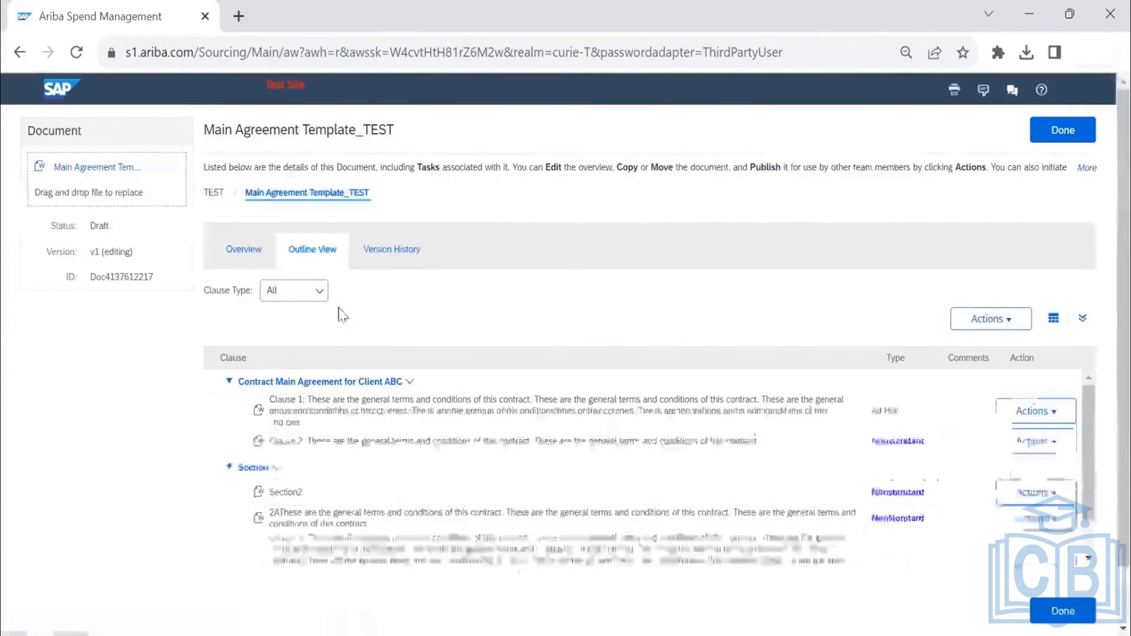
{"action": "scroll", "coordinate": [370, 301], "scroll_direction": "down", "scroll_amount": 1}
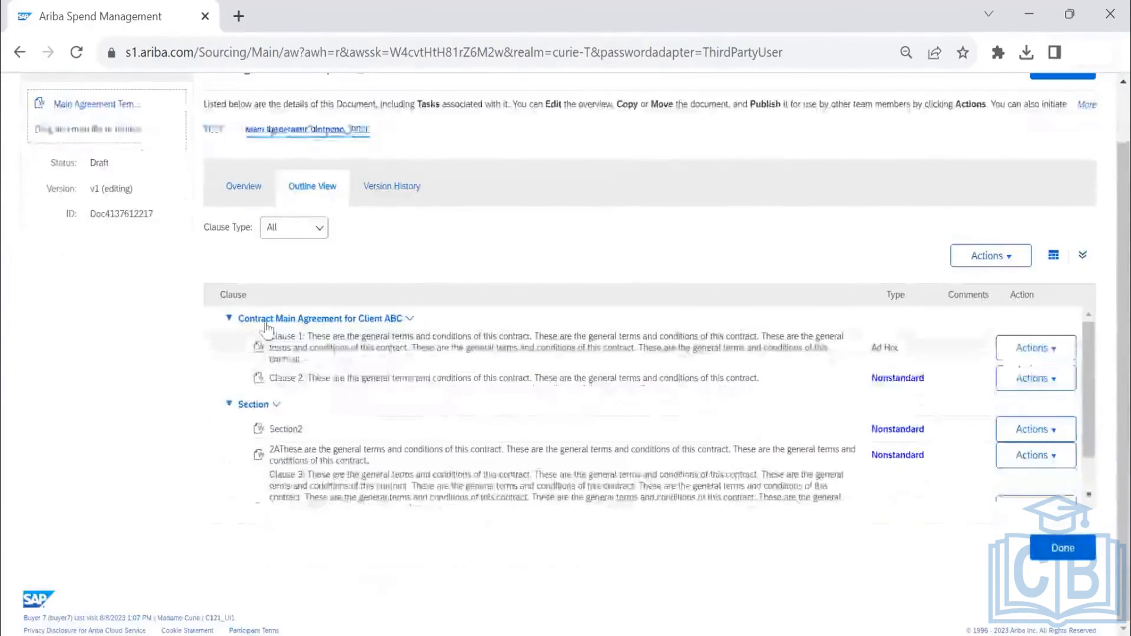